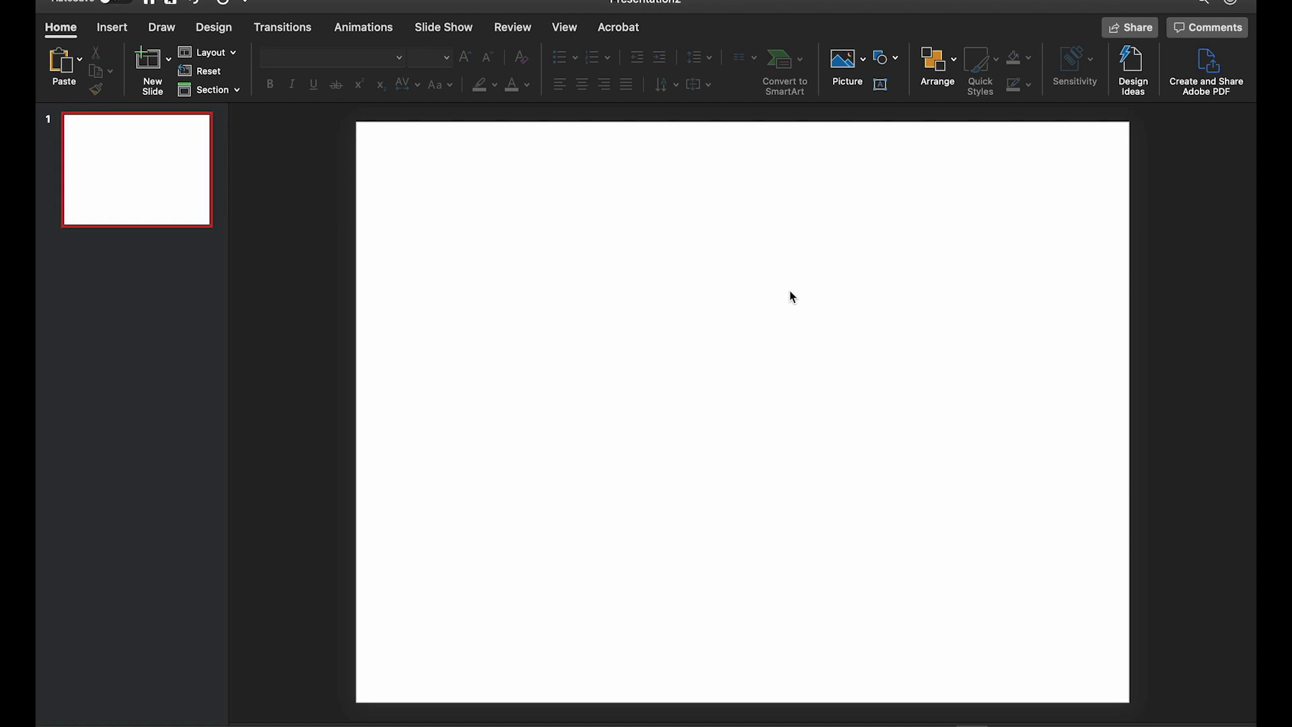
Switch to Presentation1 and insert Chick Holding Eggs.png on the title slide from the Rainbow Sprinkle egg hunt clip art folder in Documents
{"action": "key", "text": "ctrl+Up"}
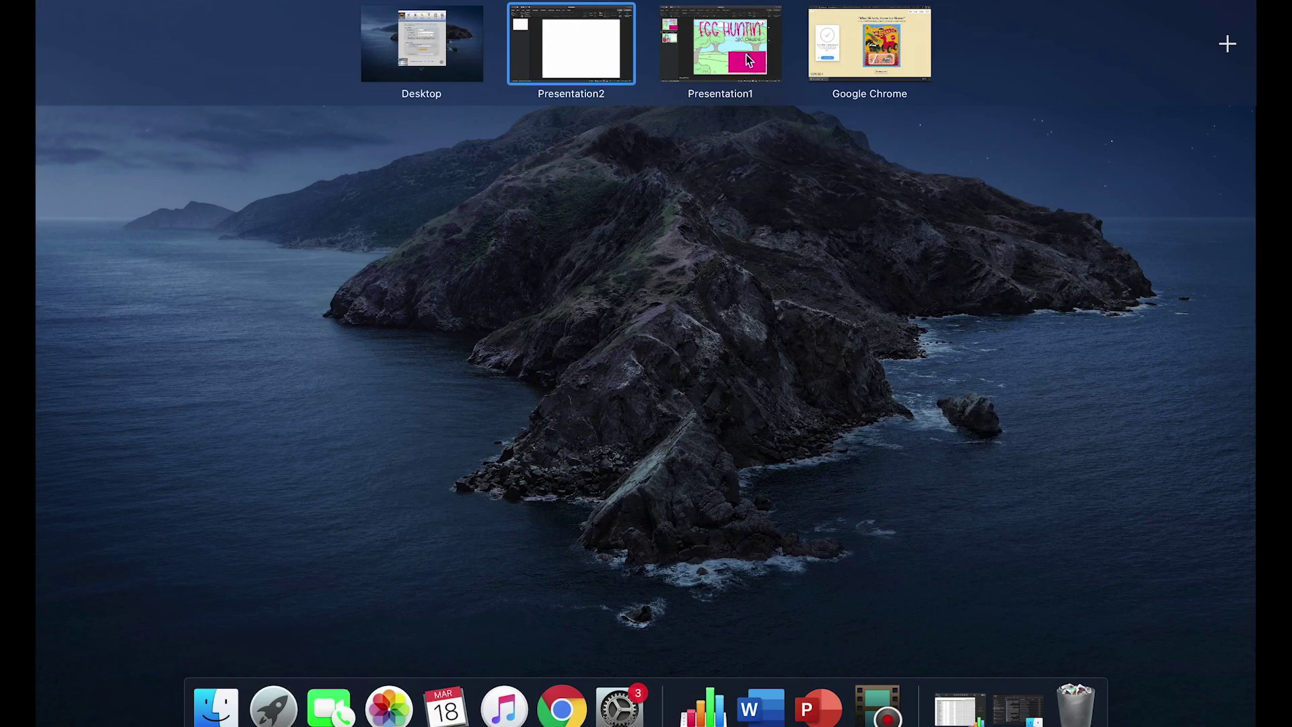
{"action": "left_click", "coordinate": [746, 54]}
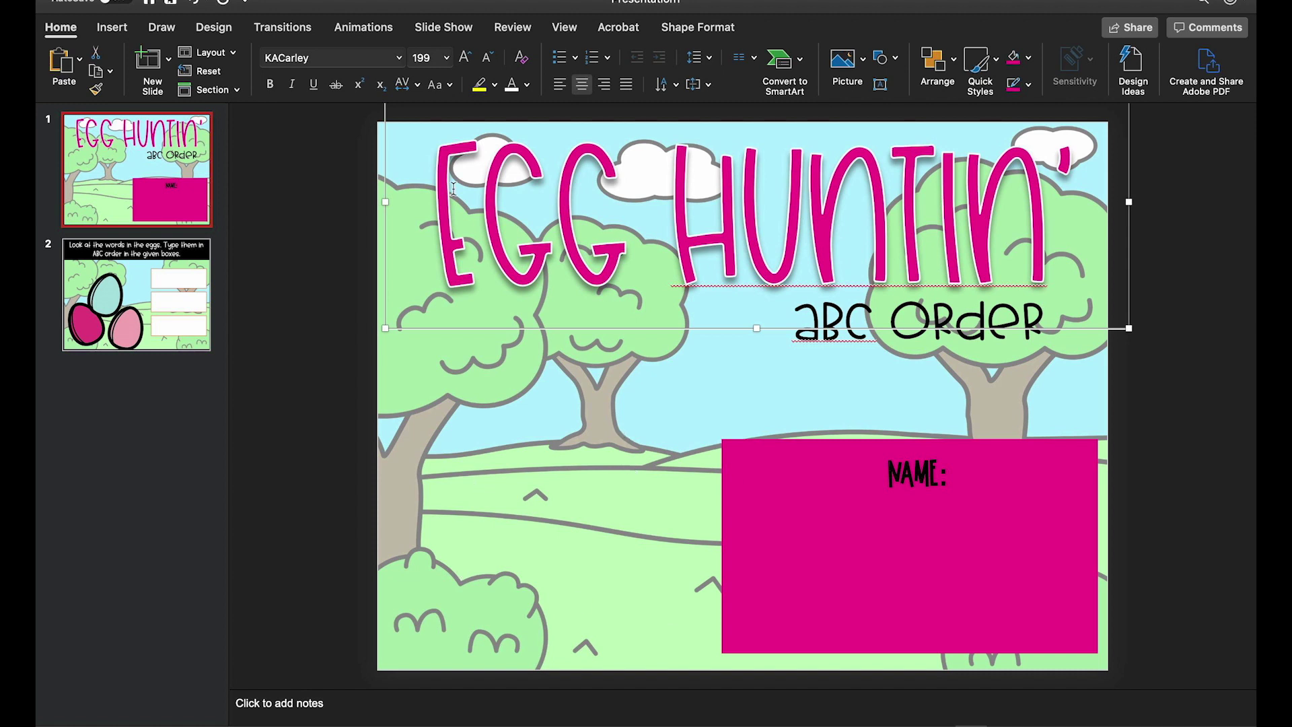
{"action": "left_click", "coordinate": [123, 28]}
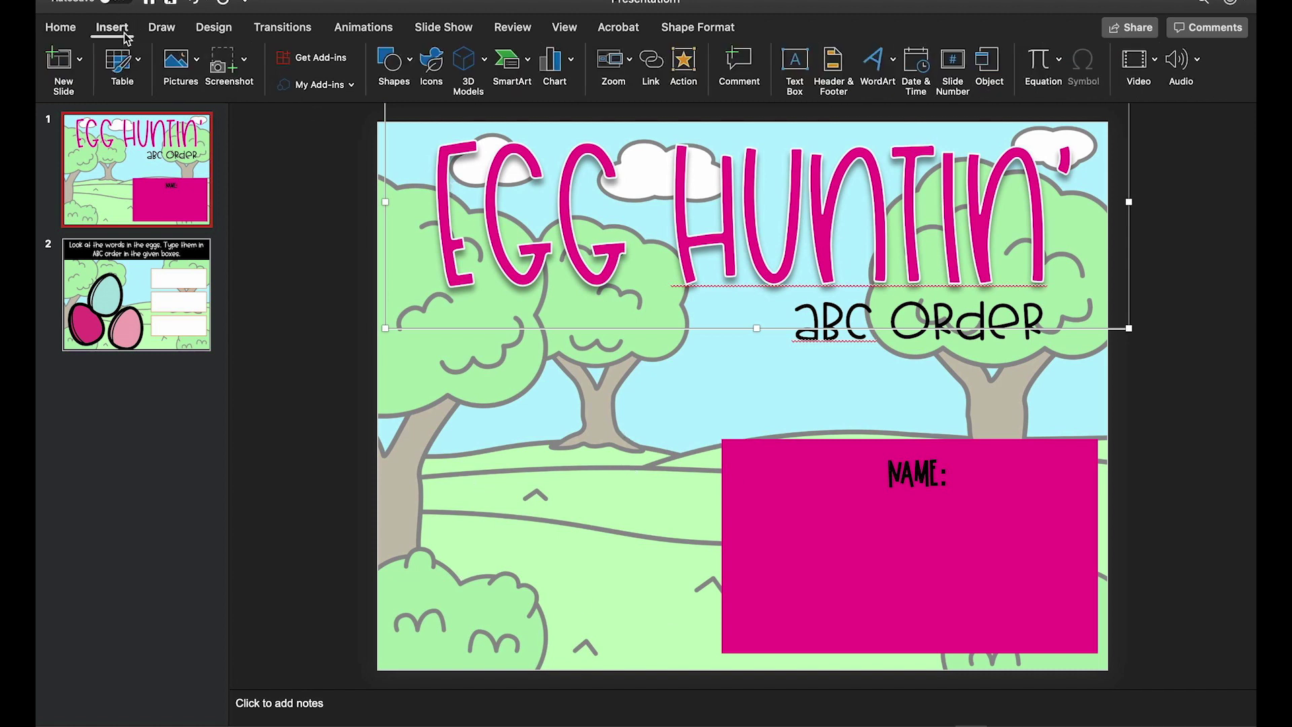
{"action": "left_click", "coordinate": [192, 71]}
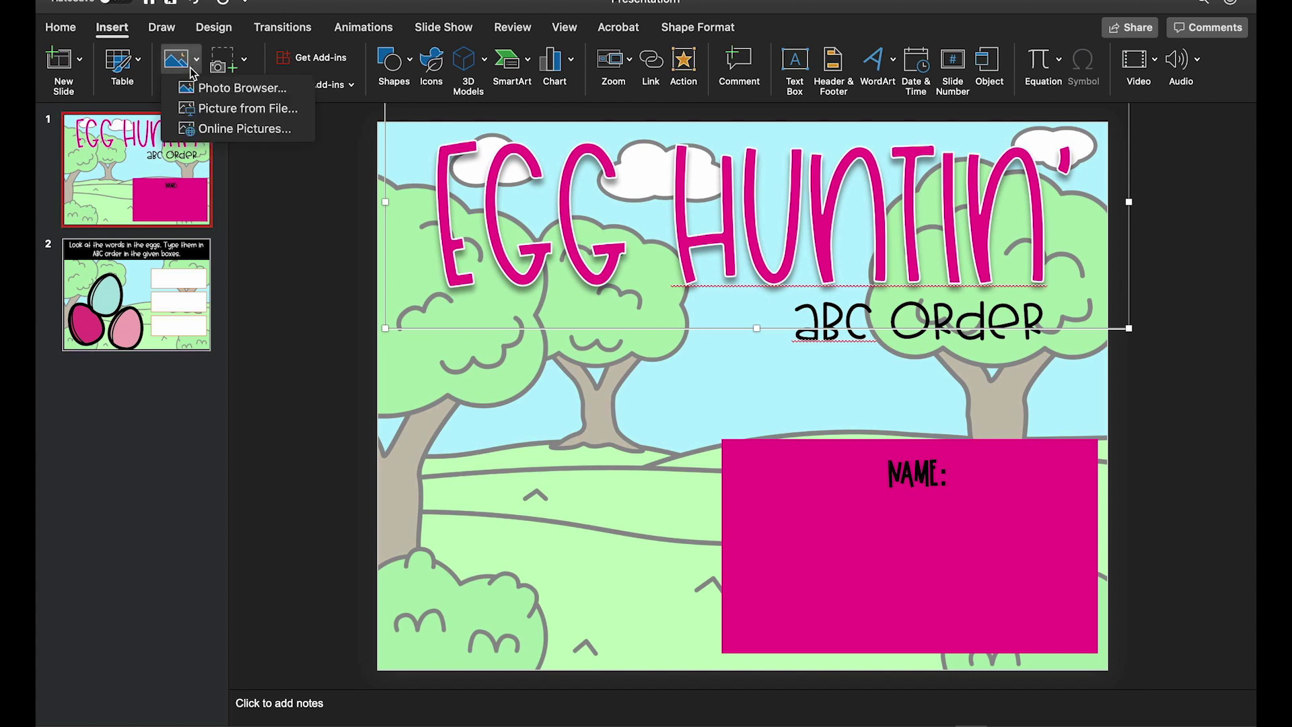
{"action": "left_click", "coordinate": [253, 110]}
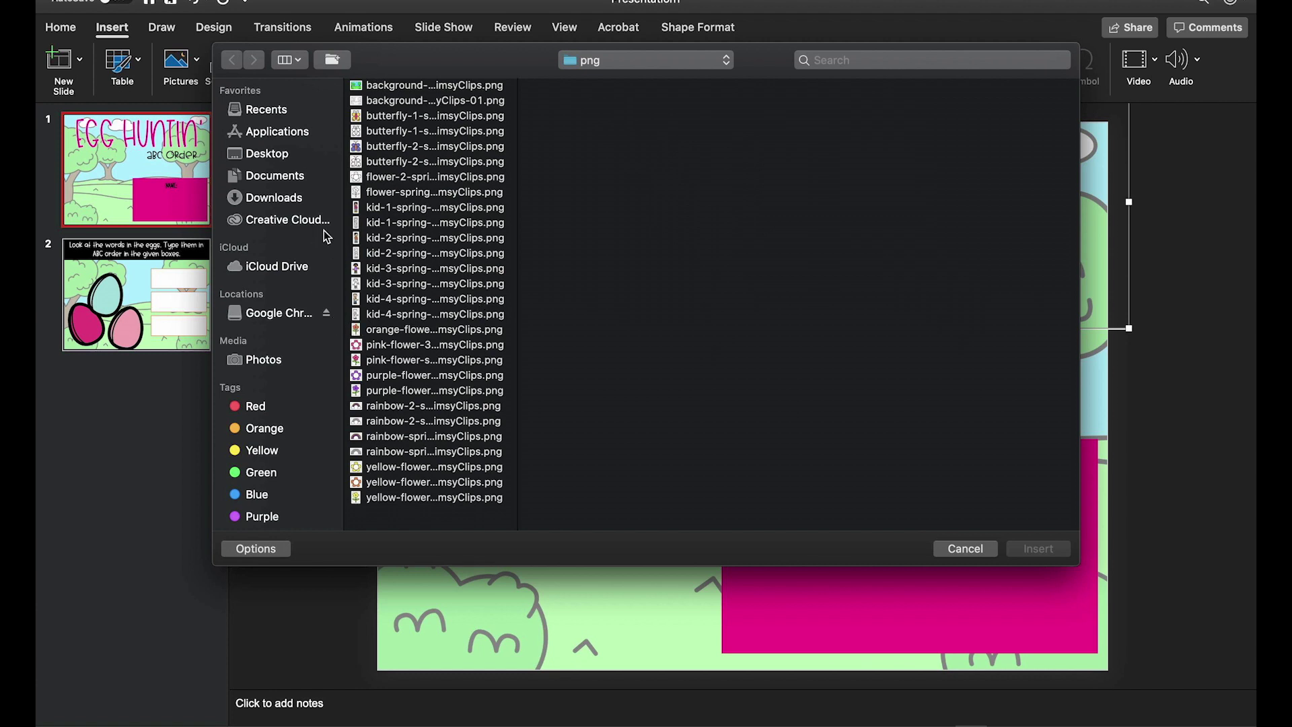
{"action": "left_click", "coordinate": [318, 183]}
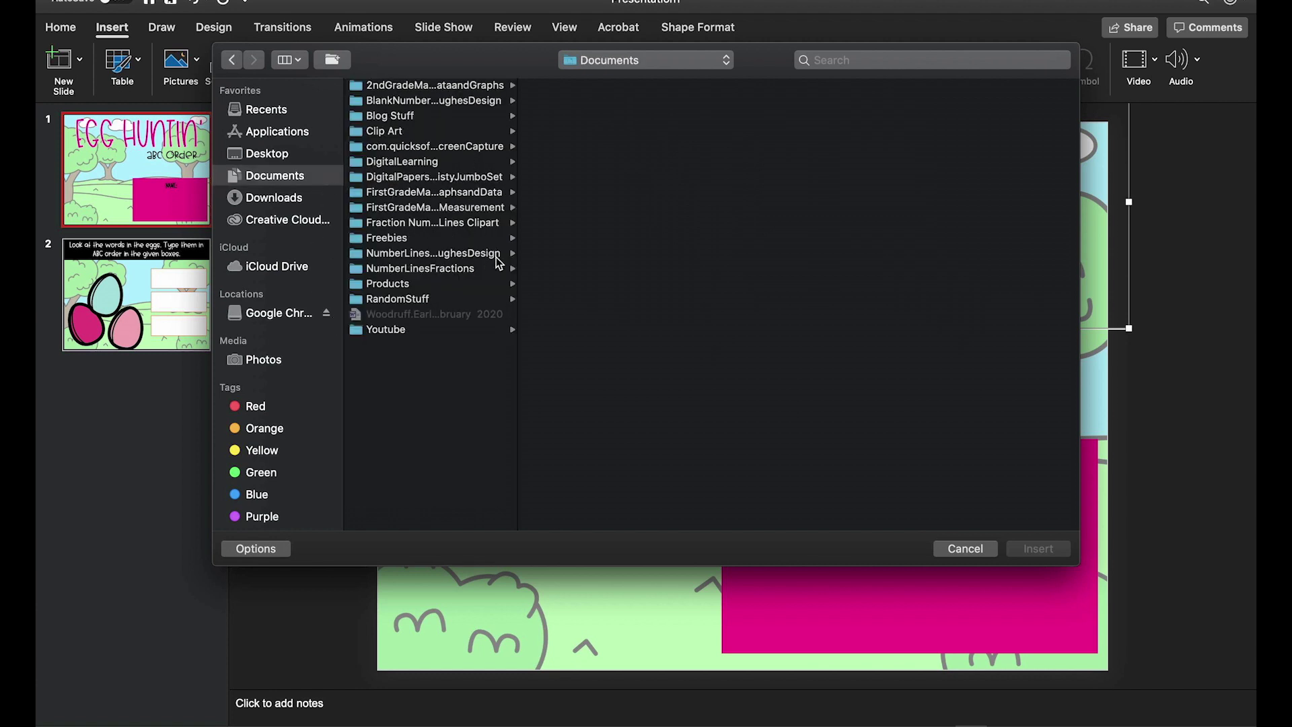
{"action": "left_click", "coordinate": [494, 134]}
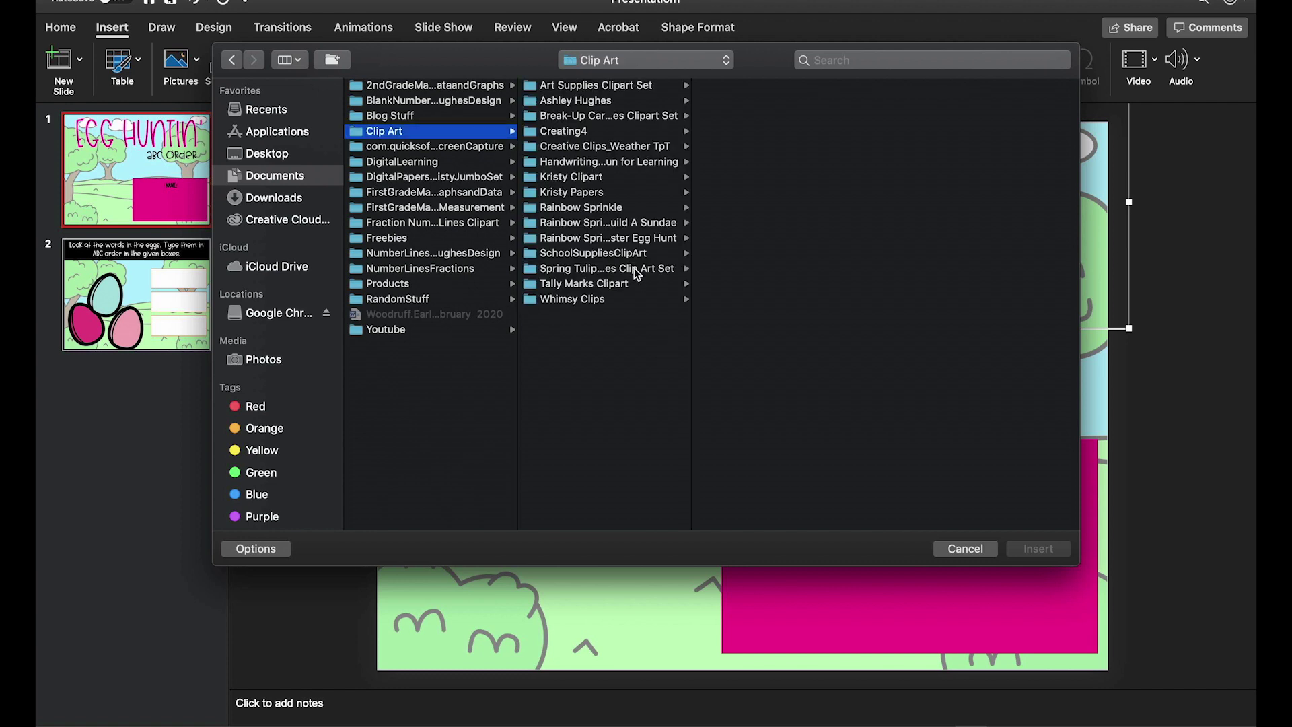
{"action": "left_click", "coordinate": [638, 239]}
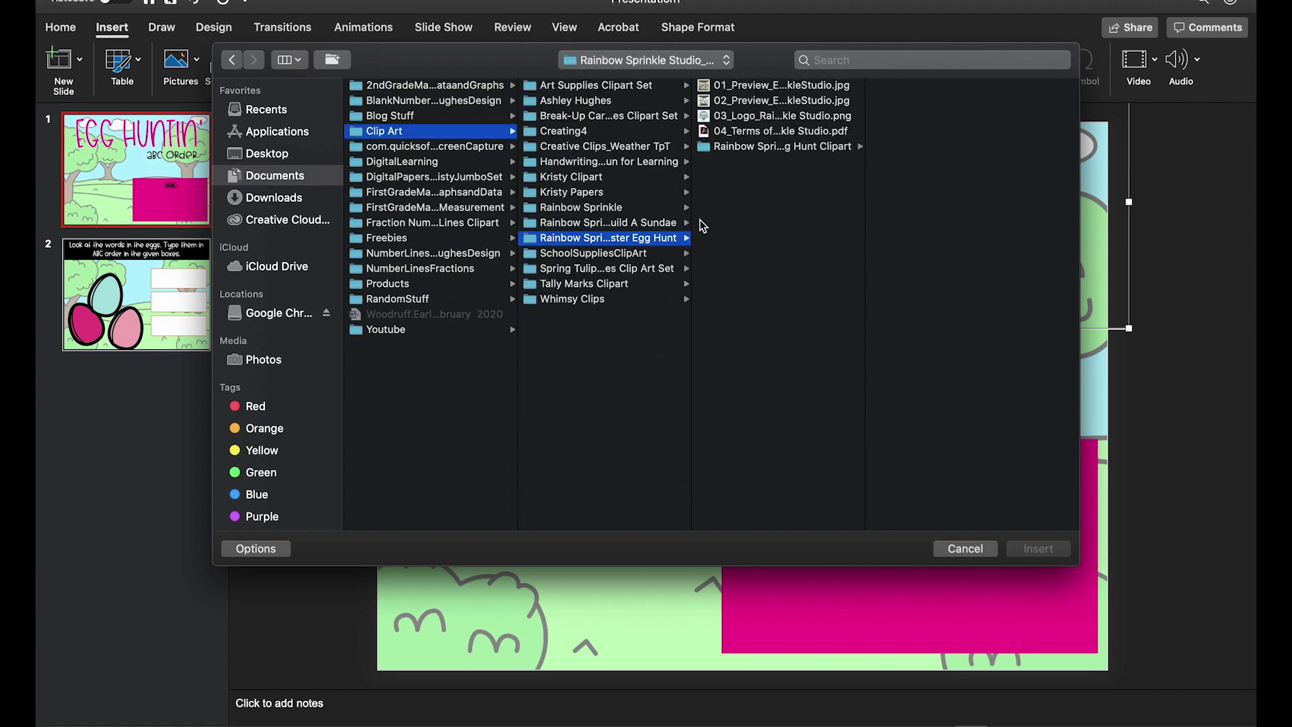
{"action": "left_click", "coordinate": [827, 151]}
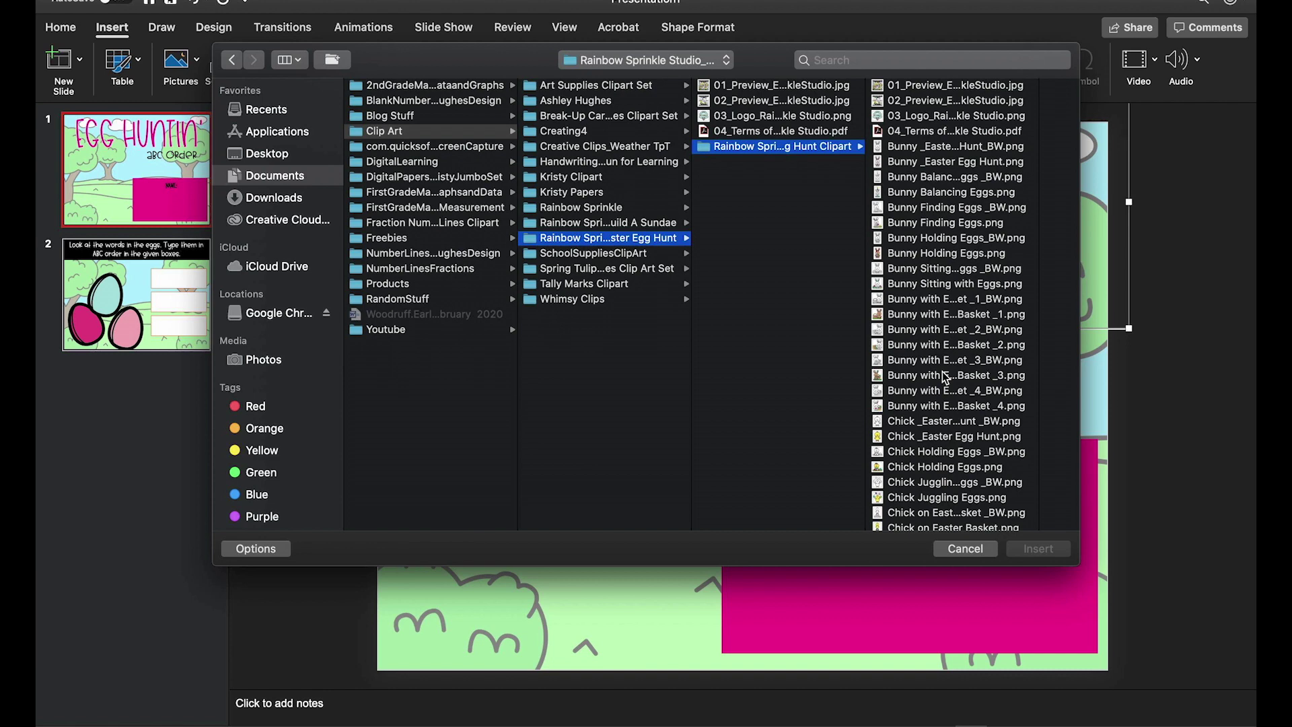
{"action": "scroll", "coordinate": [945, 377], "scroll_direction": "down", "scroll_amount": 5}
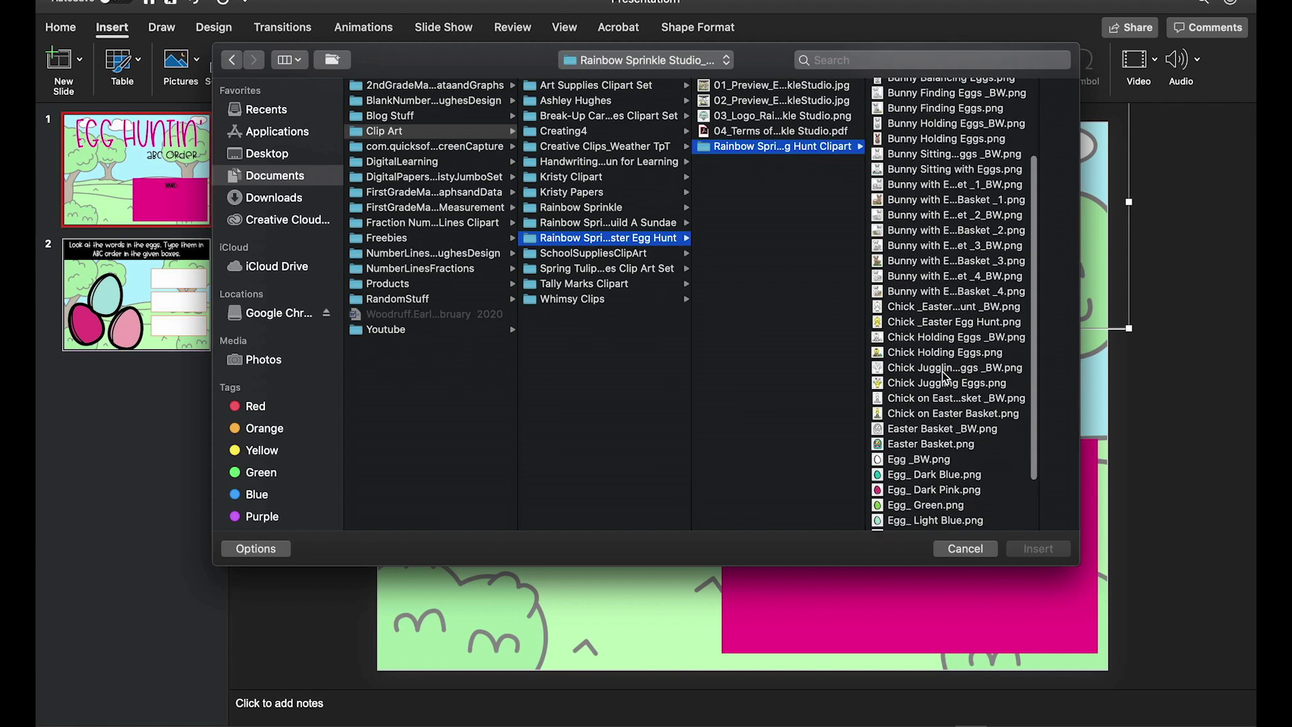
{"action": "left_click", "coordinate": [898, 352]}
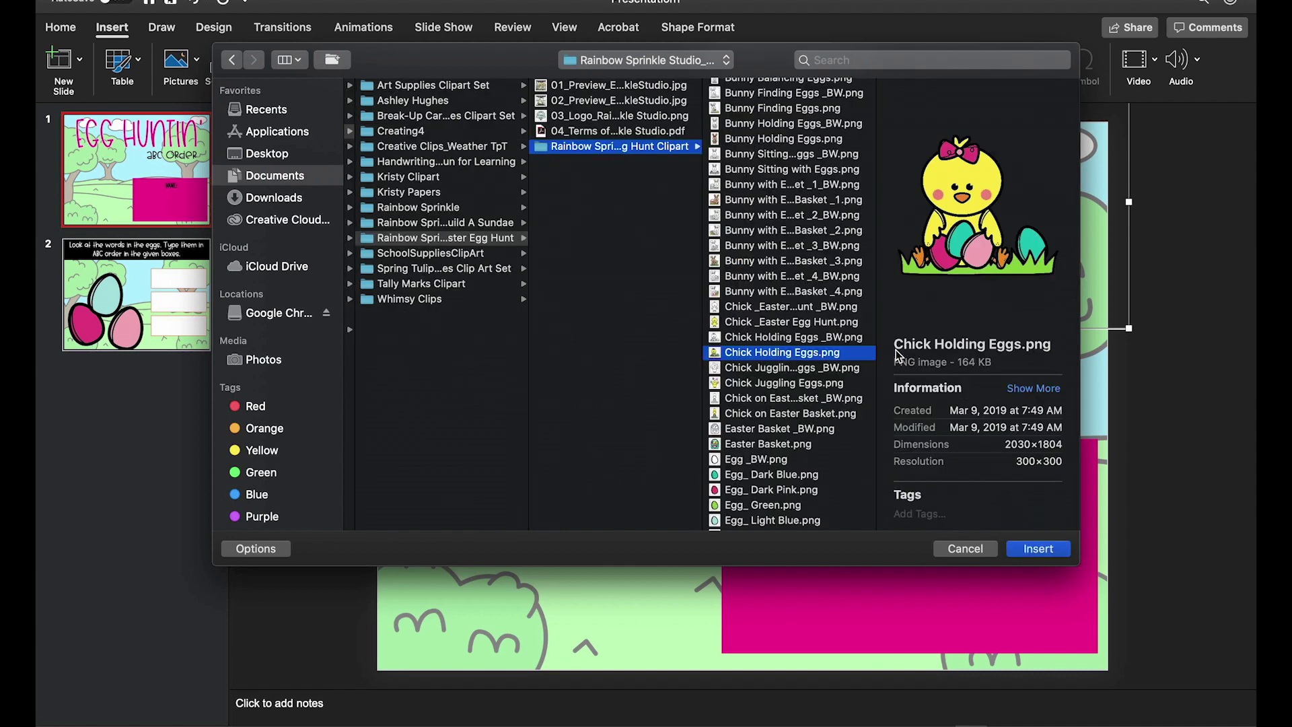
{"action": "left_click", "coordinate": [1047, 551]}
Move the chick picture to the lower-left corner of the title slide and shrink it slightly so it sits below the title
{"action": "left_click_drag", "start_coordinate": [699, 560], "coordinate": [603, 583]}
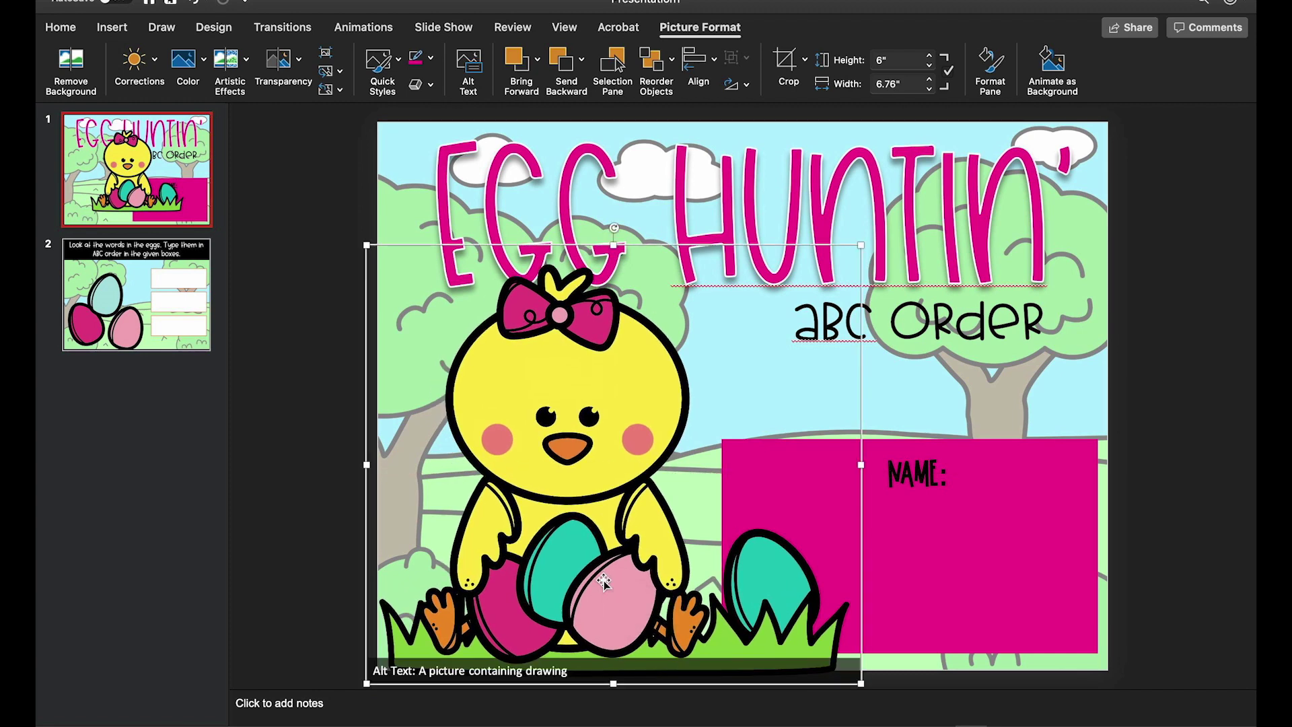
{"action": "left_click_drag", "start_coordinate": [861, 250], "coordinate": [832, 271]}
{"action": "left_click", "coordinate": [300, 453]}
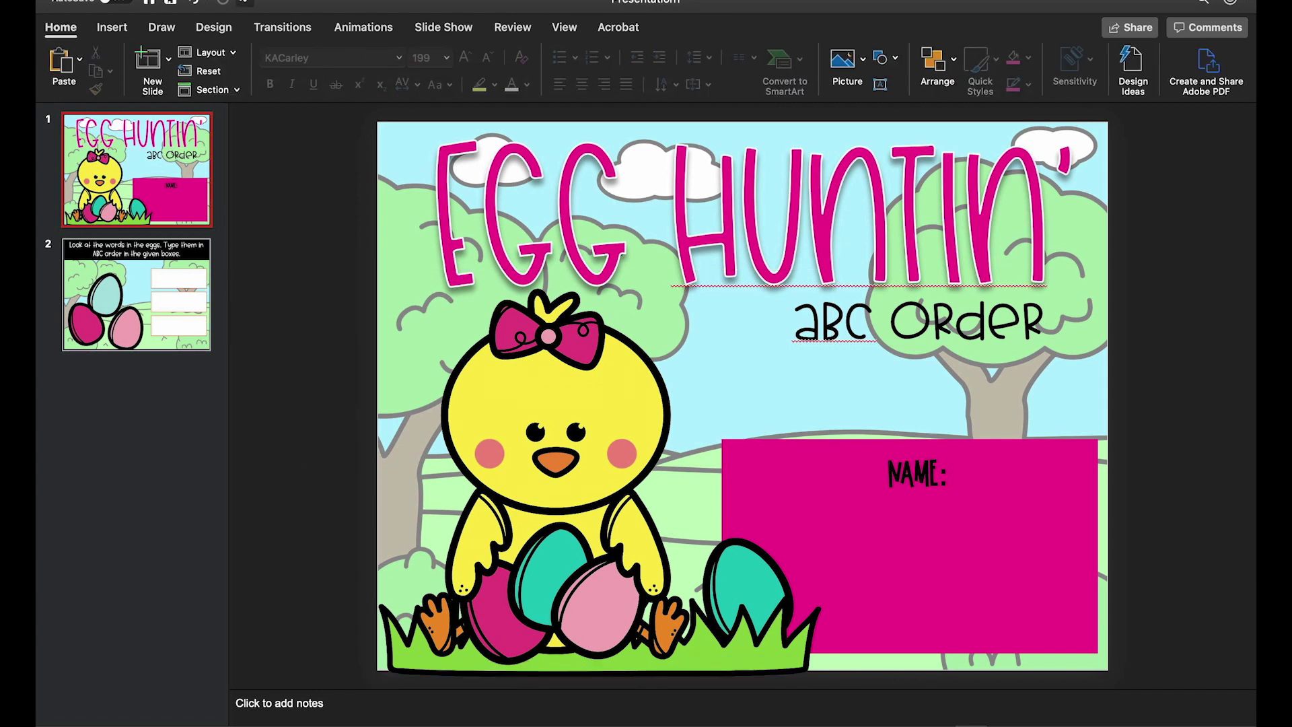
Set the background picture's transparency to 44% and apply it to all slides
{"action": "left_click", "coordinate": [214, 27]}
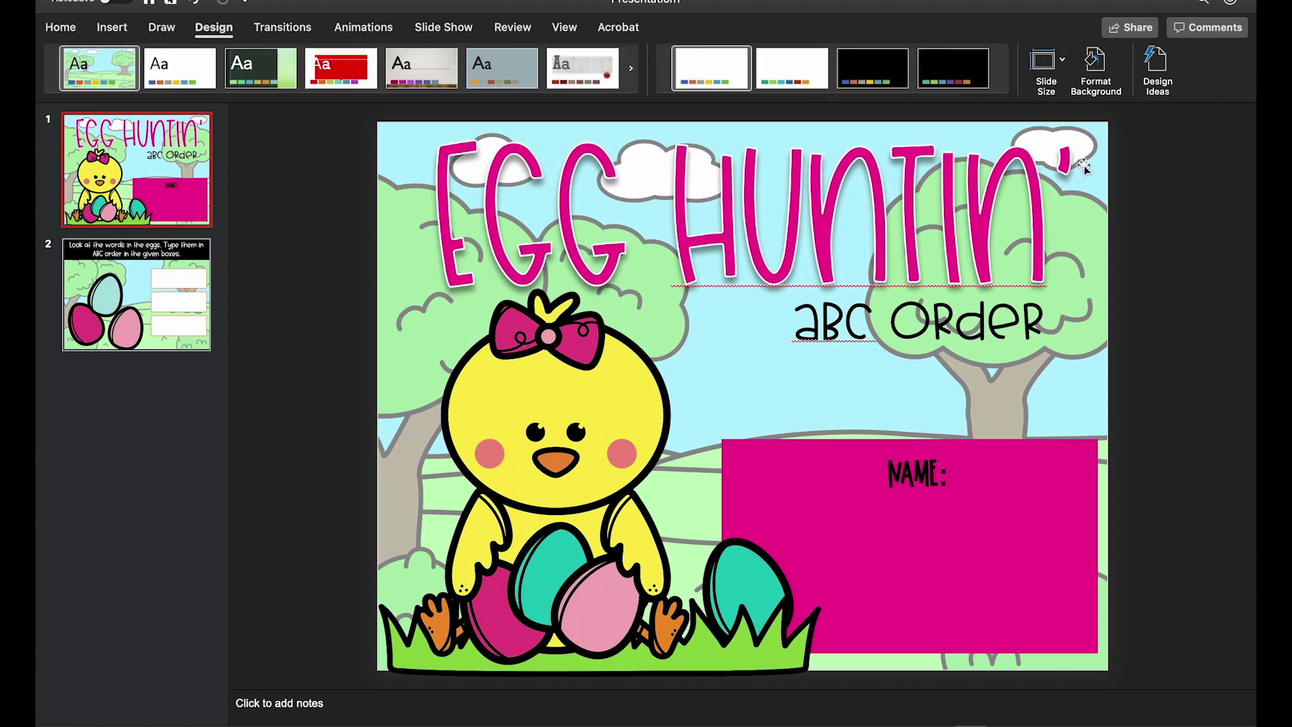
{"action": "left_click", "coordinate": [1110, 94]}
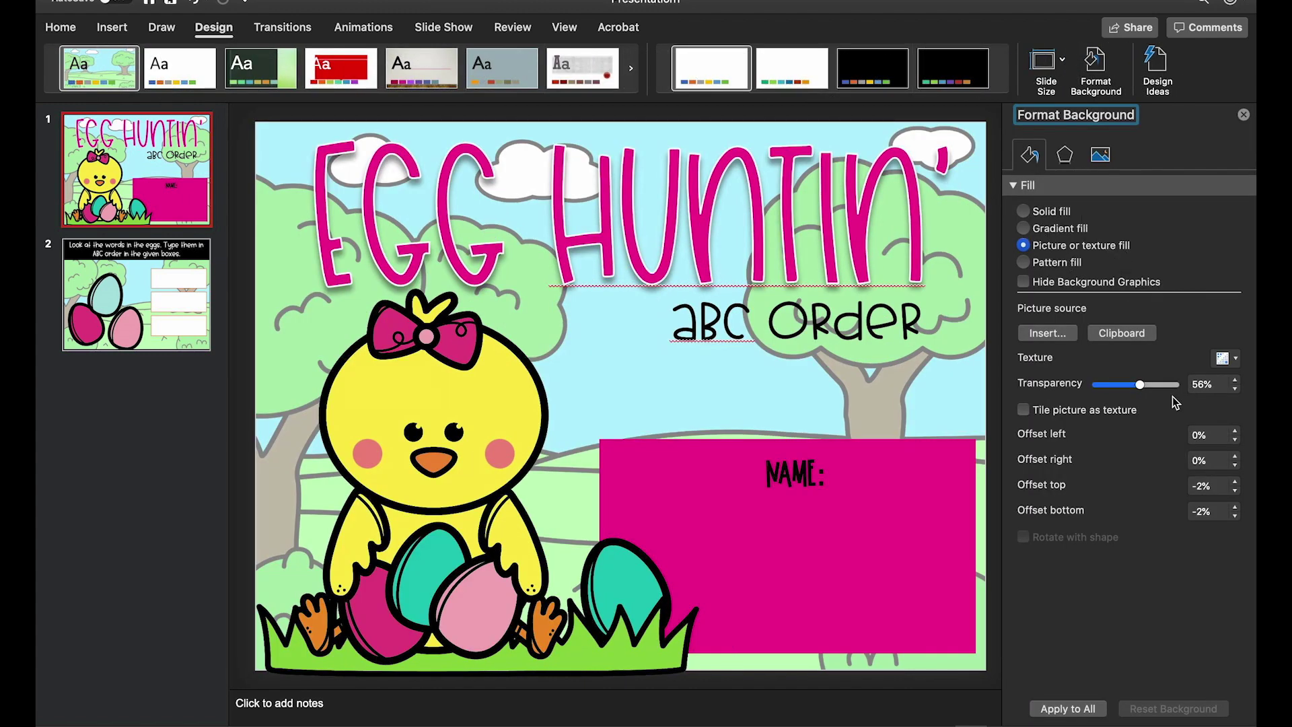
{"action": "left_click_drag", "start_coordinate": [1142, 389], "coordinate": [1079, 390]}
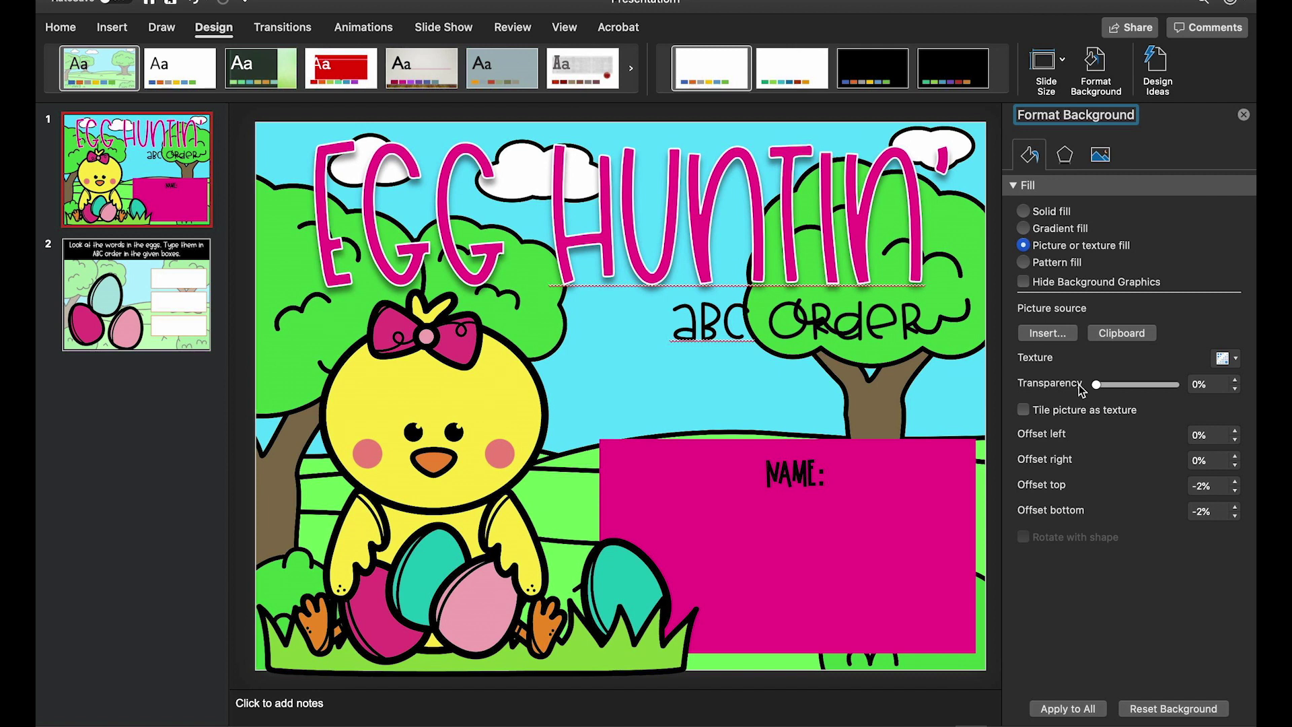
{"action": "left_click_drag", "start_coordinate": [1096, 392], "coordinate": [1133, 393]}
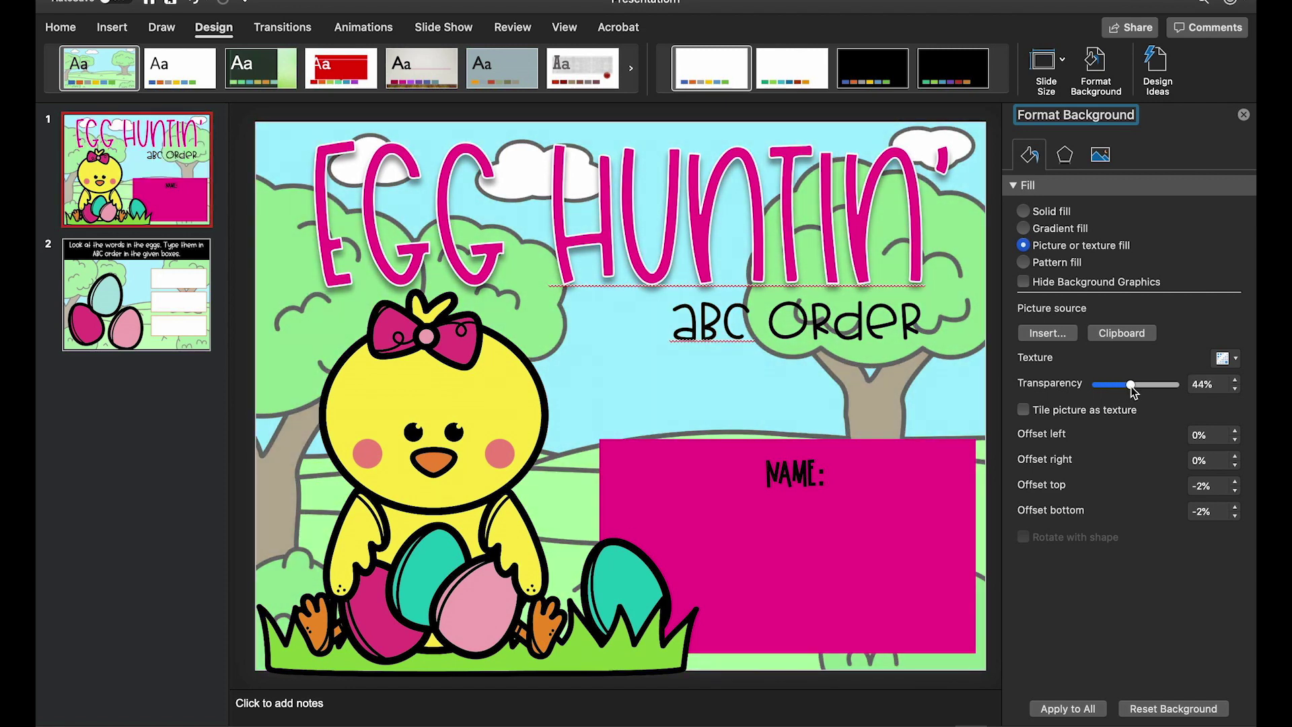
{"action": "left_click", "coordinate": [1096, 707]}
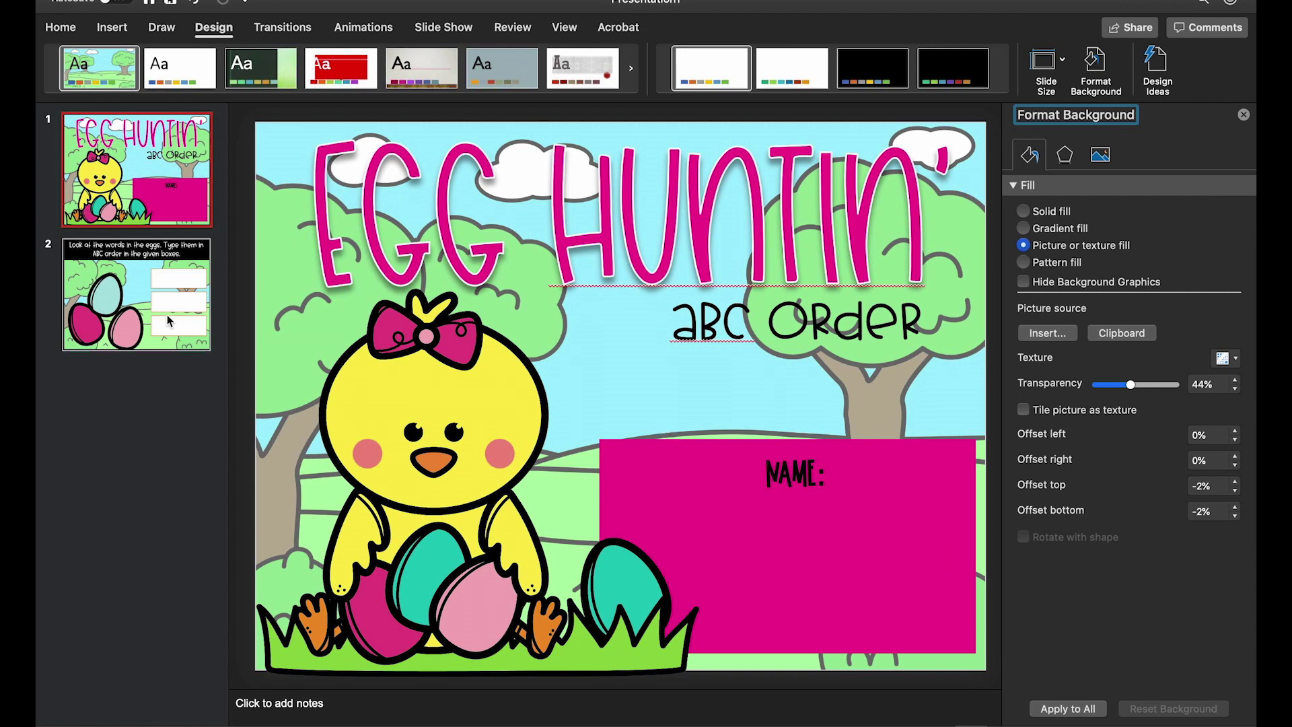
On slide 2, draw an oval about 0.92" wide and 0.85" high over the upper-left corner of the first answer box
{"action": "left_click", "coordinate": [141, 303]}
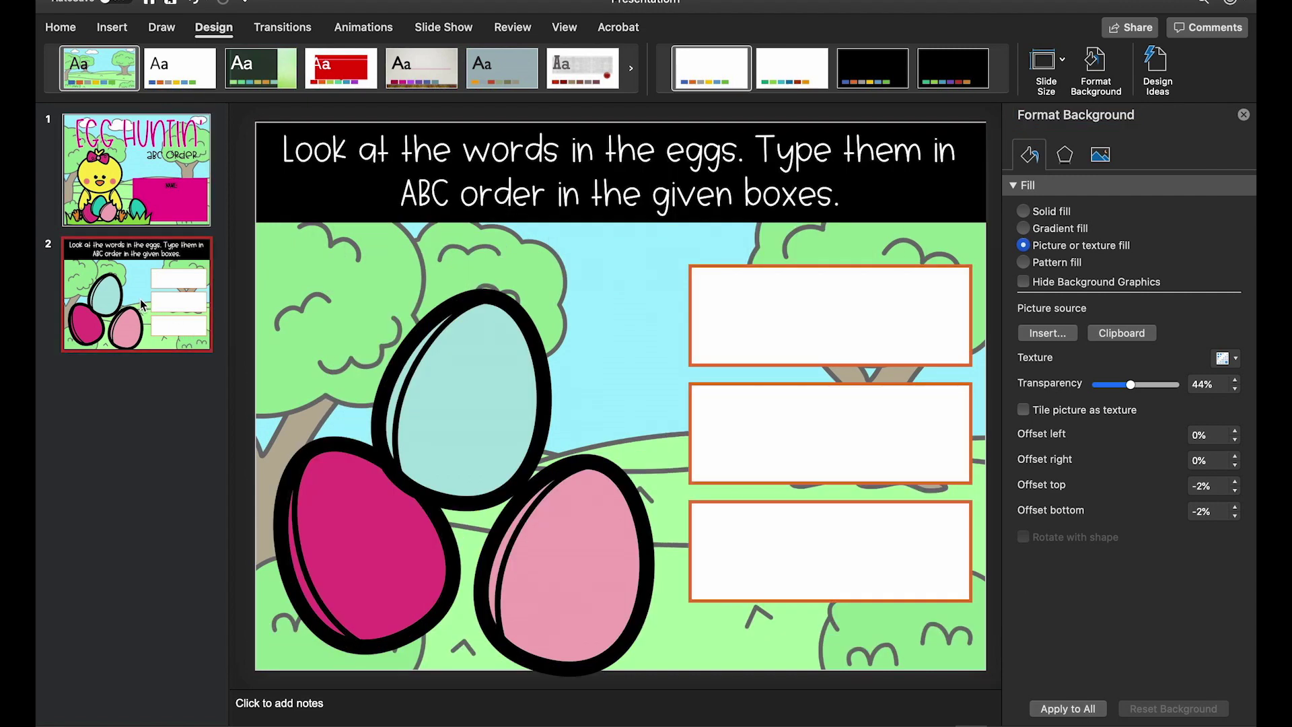
{"action": "left_click", "coordinate": [287, 192]}
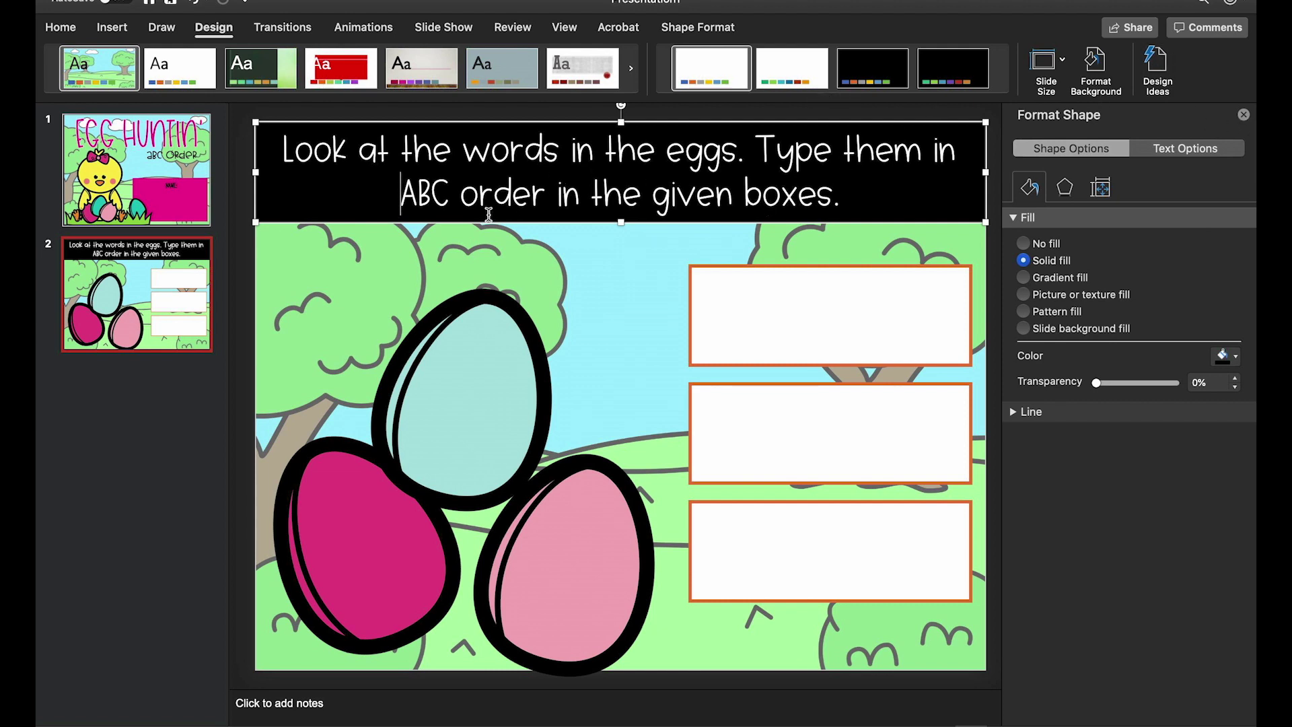
{"action": "left_click", "coordinate": [70, 29]}
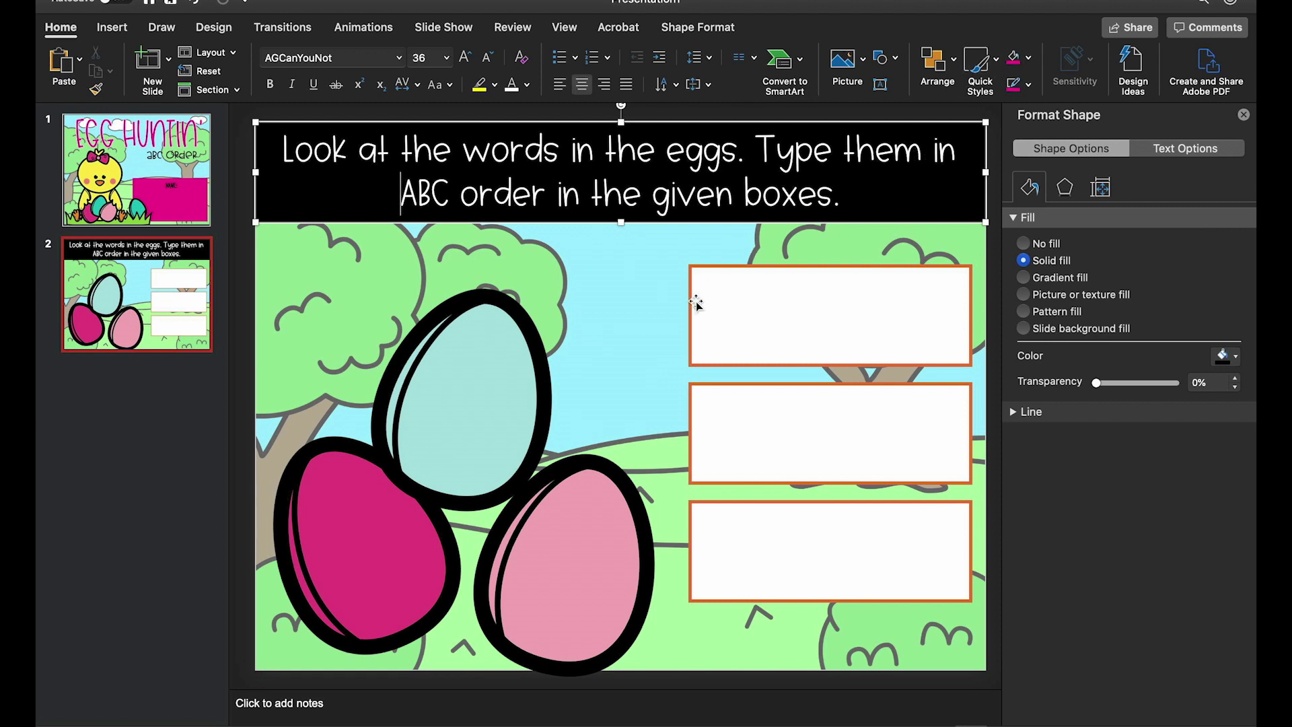
{"action": "left_click", "coordinate": [642, 385]}
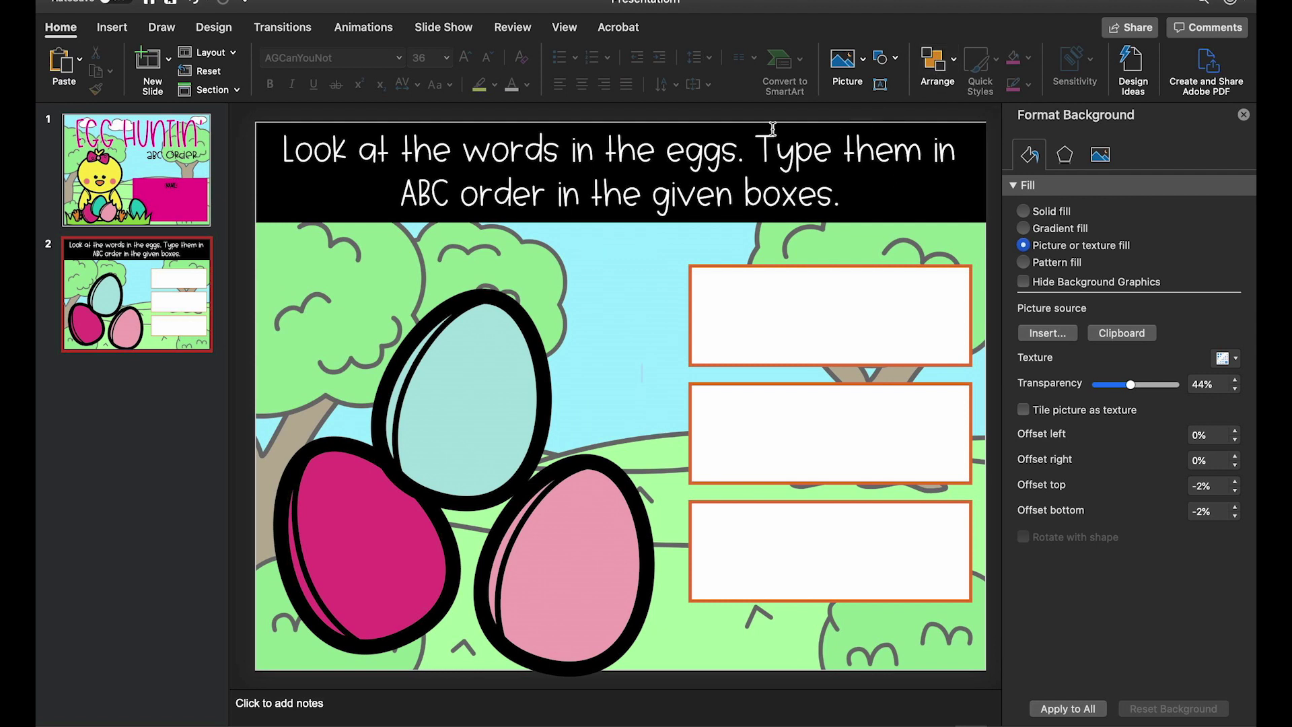
{"action": "left_click", "coordinate": [895, 63]}
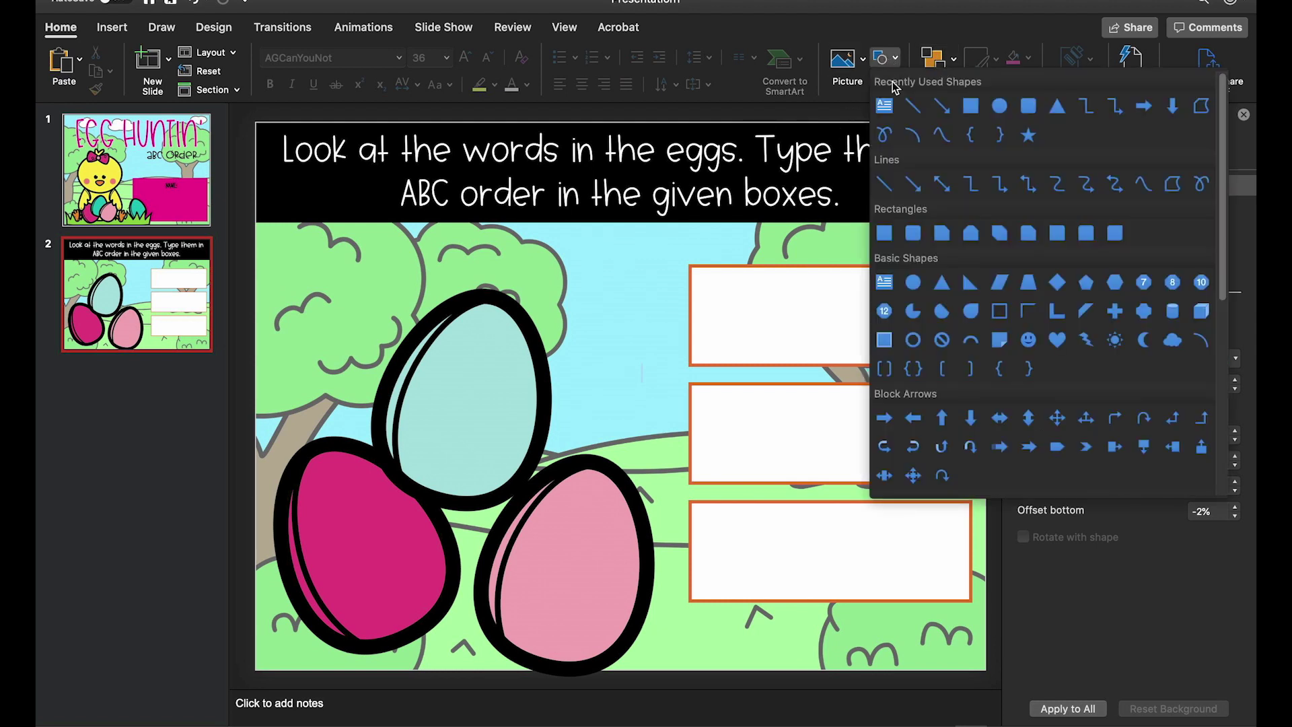
{"action": "left_click", "coordinate": [988, 109]}
{"action": "left_click_drag", "start_coordinate": [673, 287], "coordinate": [705, 300]}
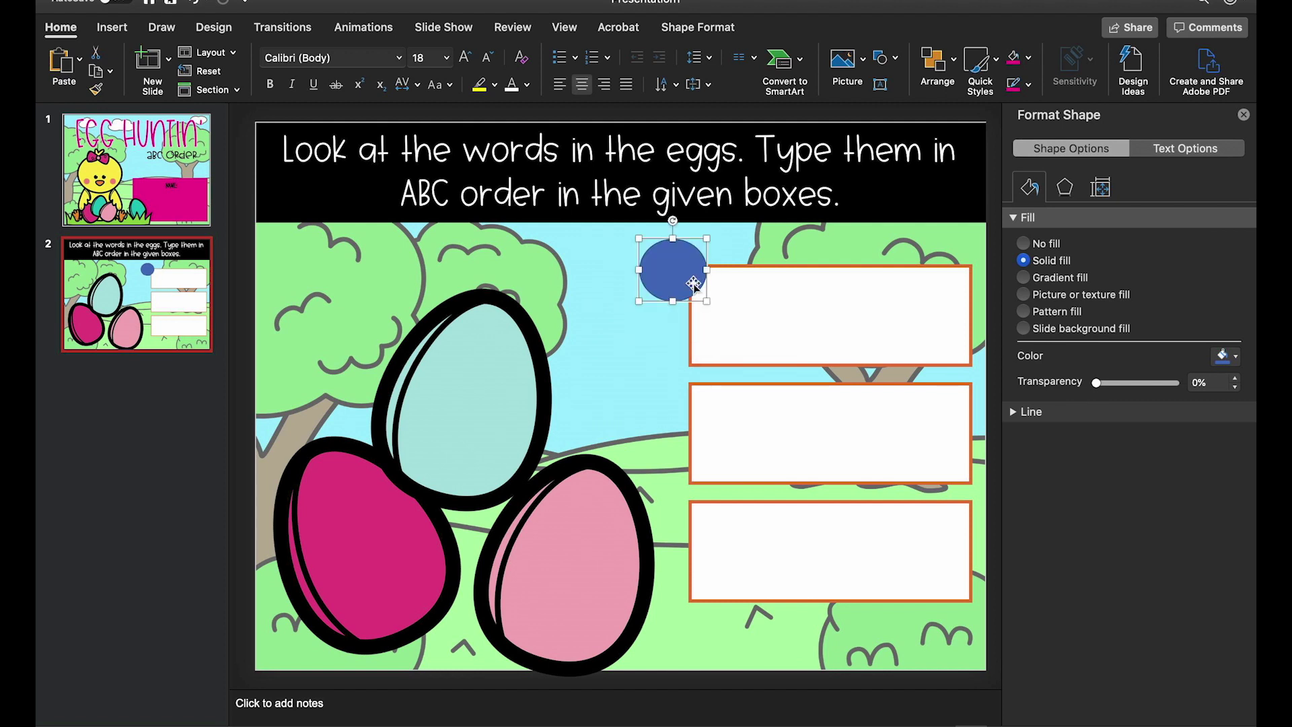
{"action": "key", "text": "super+v"}
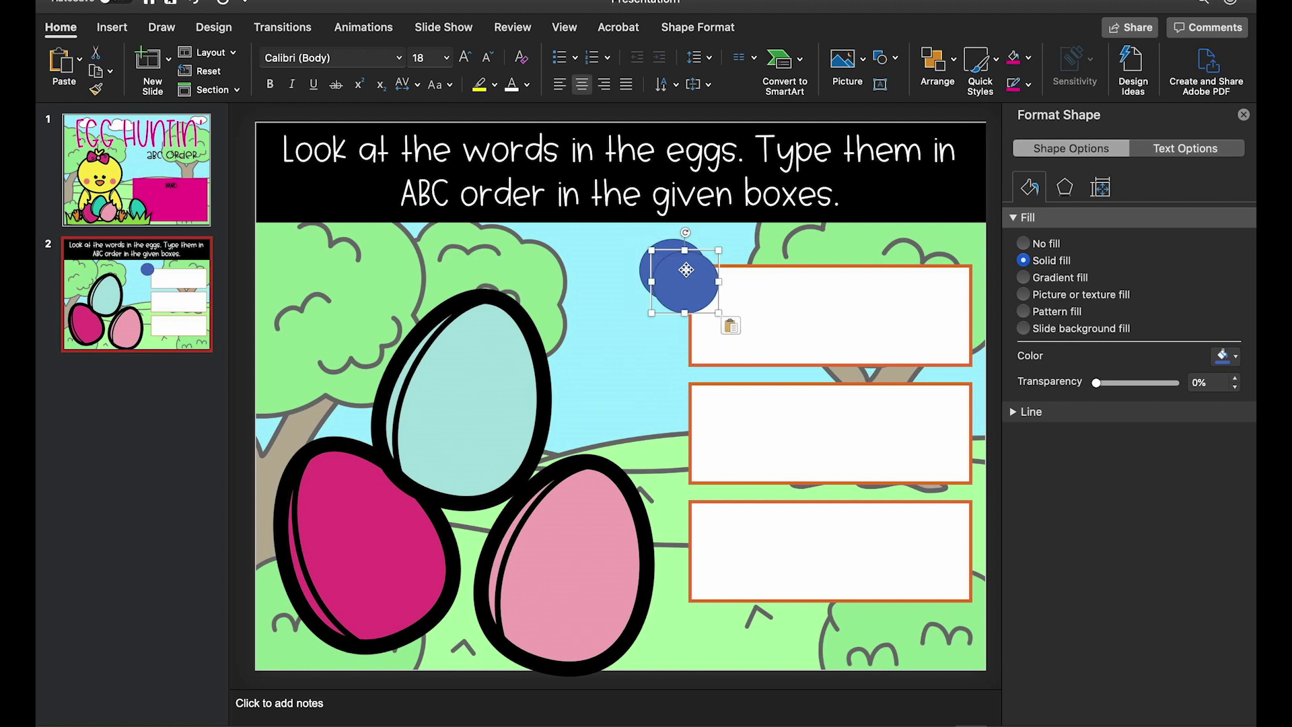
{"action": "left_click_drag", "start_coordinate": [709, 294], "coordinate": [688, 395]}
{"action": "key", "text": "Delete"}
{"action": "left_click", "coordinate": [687, 285]}
{"action": "key", "text": "Delete"}
Apply the solid black shape style to the oval beside the first answer box
{"action": "left_click", "coordinate": [672, 269]}
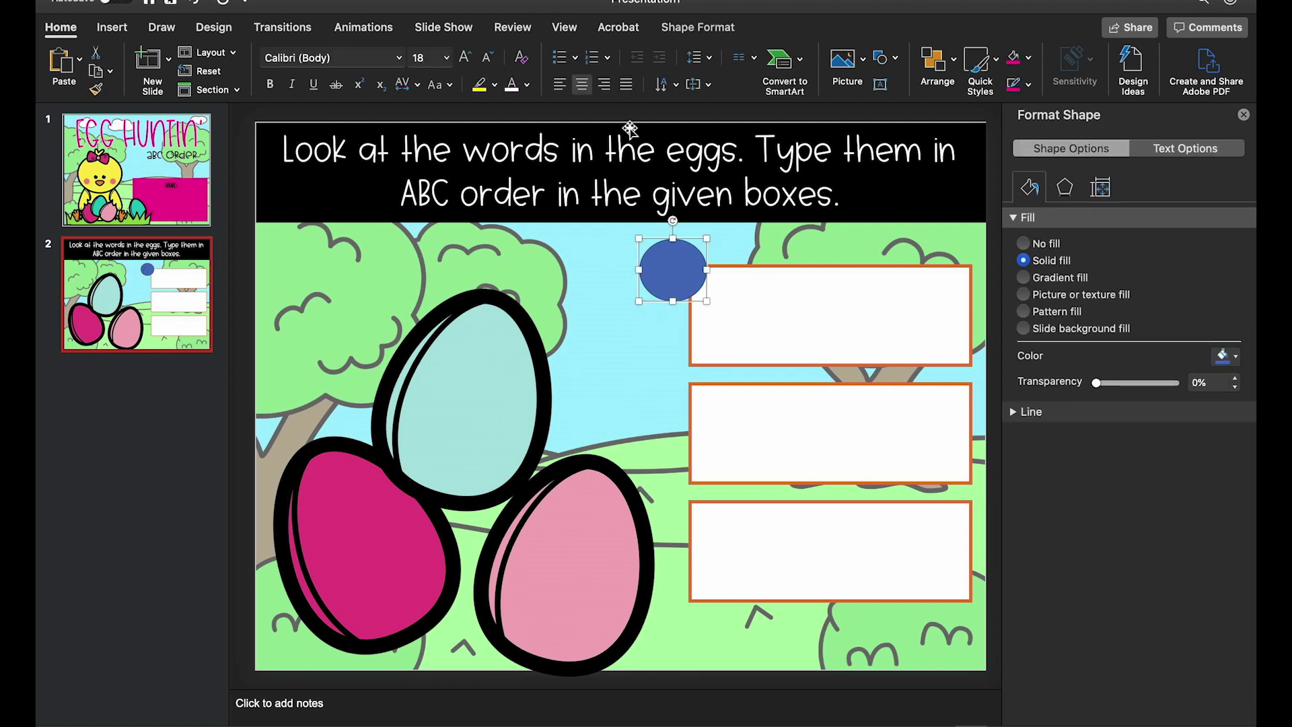
{"action": "left_click", "coordinate": [700, 29]}
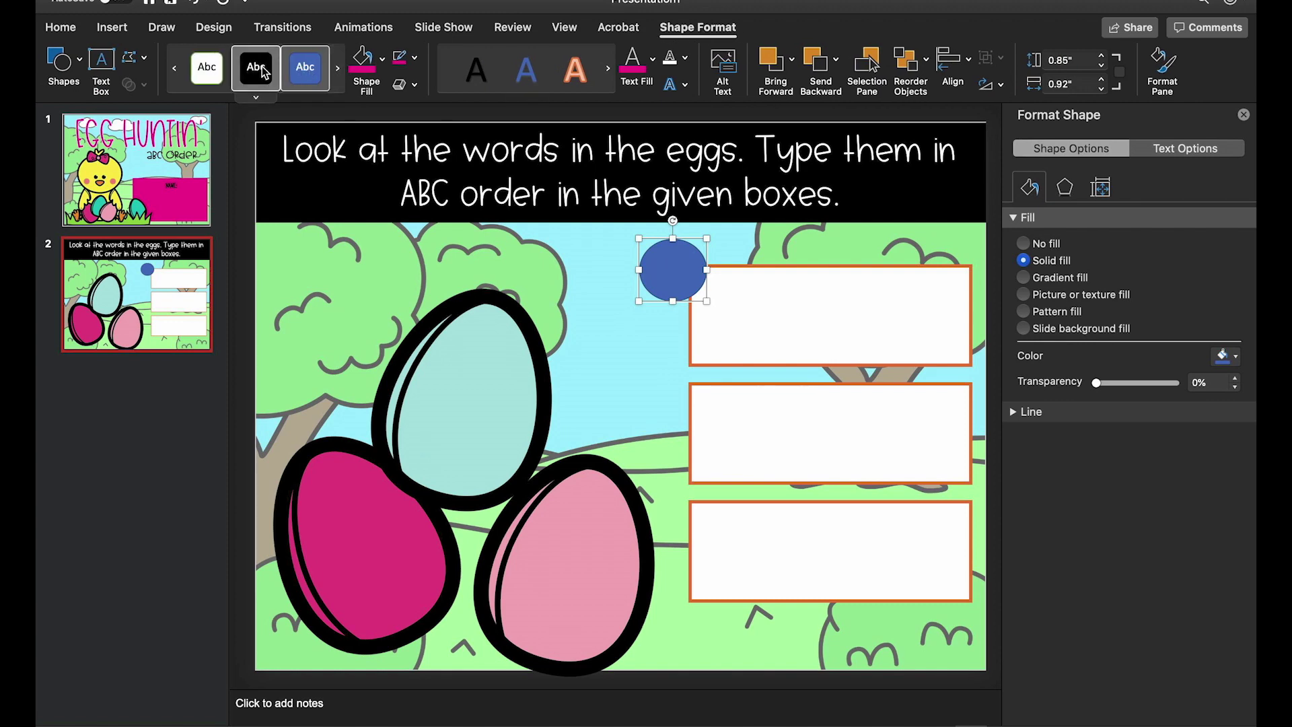
{"action": "left_click", "coordinate": [262, 73]}
{"action": "left_click", "coordinate": [577, 427]}
Copy the black oval to the upper-left corners of the second and third answer boxes, and align the first oval with the copies
{"action": "left_click", "coordinate": [689, 282]}
{"action": "key", "text": "super+c"}
{"action": "key", "text": "super+v"}
{"action": "left_click_drag", "start_coordinate": [684, 277], "coordinate": [687, 400]}
{"action": "left_click_drag", "start_coordinate": [688, 285], "coordinate": [687, 519]}
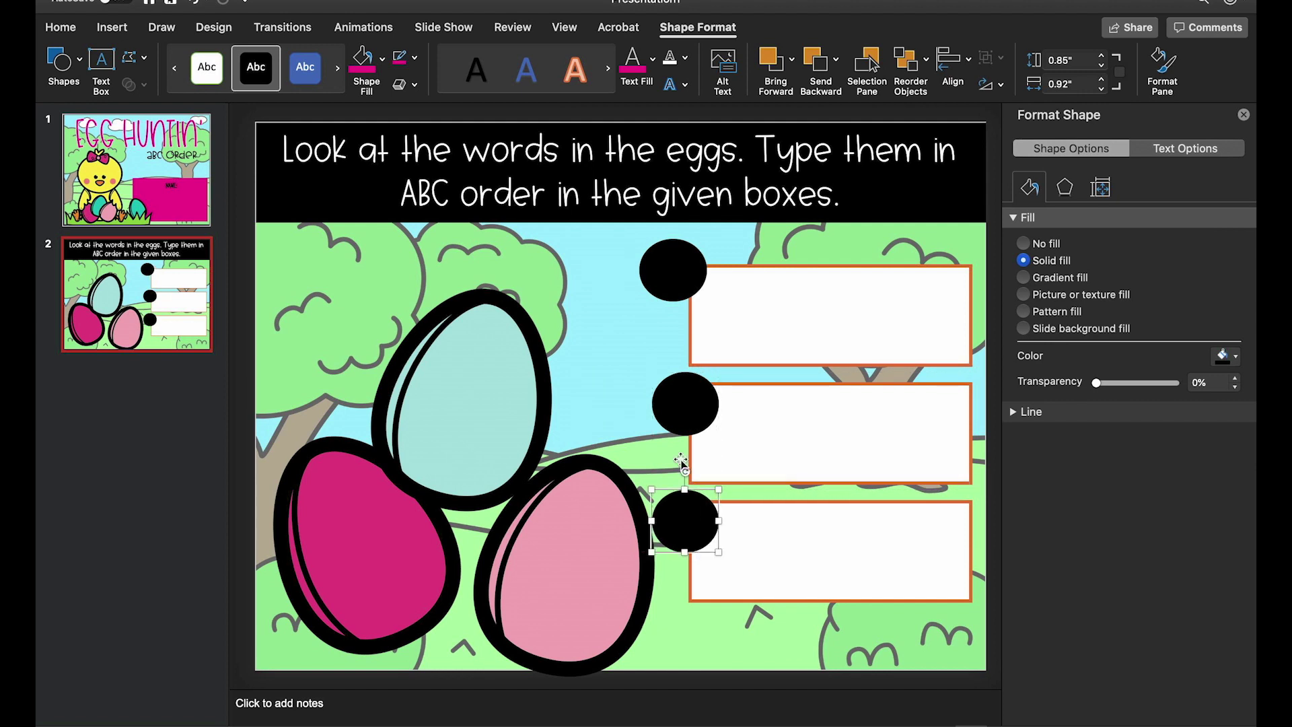
{"action": "left_click_drag", "start_coordinate": [678, 287], "coordinate": [692, 286]}
{"action": "left_click", "coordinate": [607, 332]}
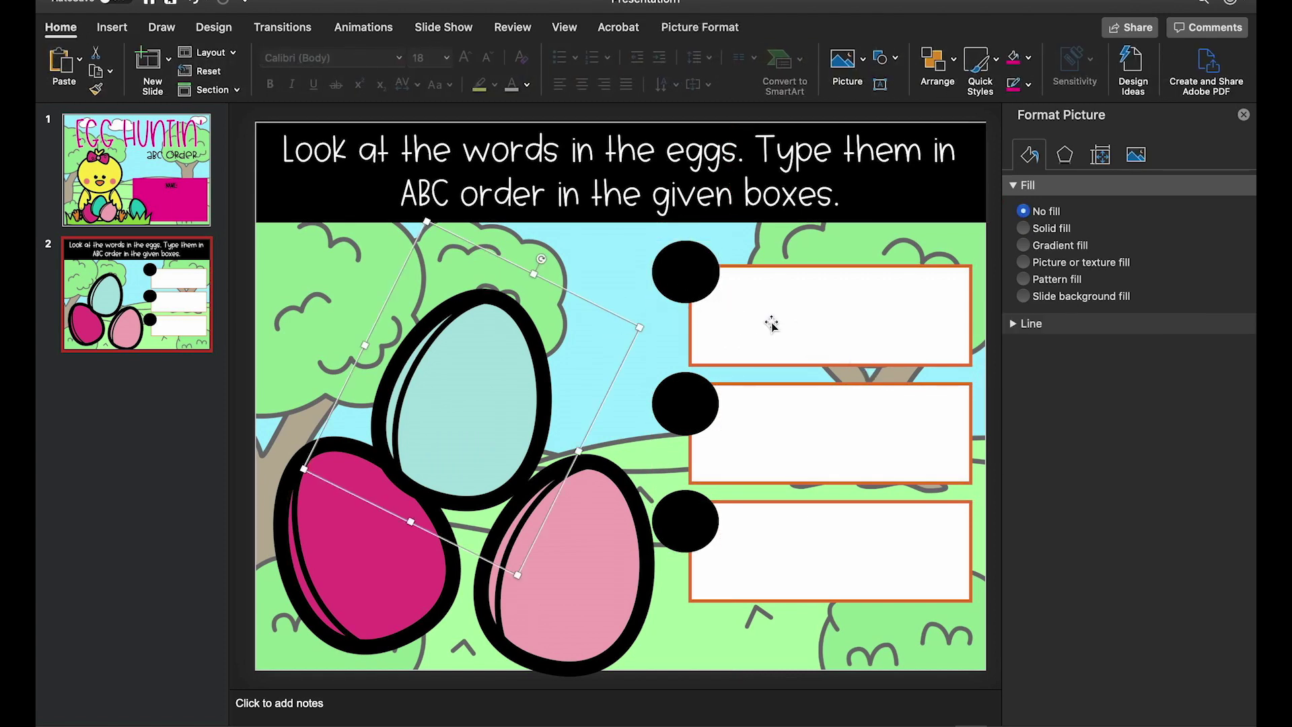
{"action": "left_click", "coordinate": [627, 270]}
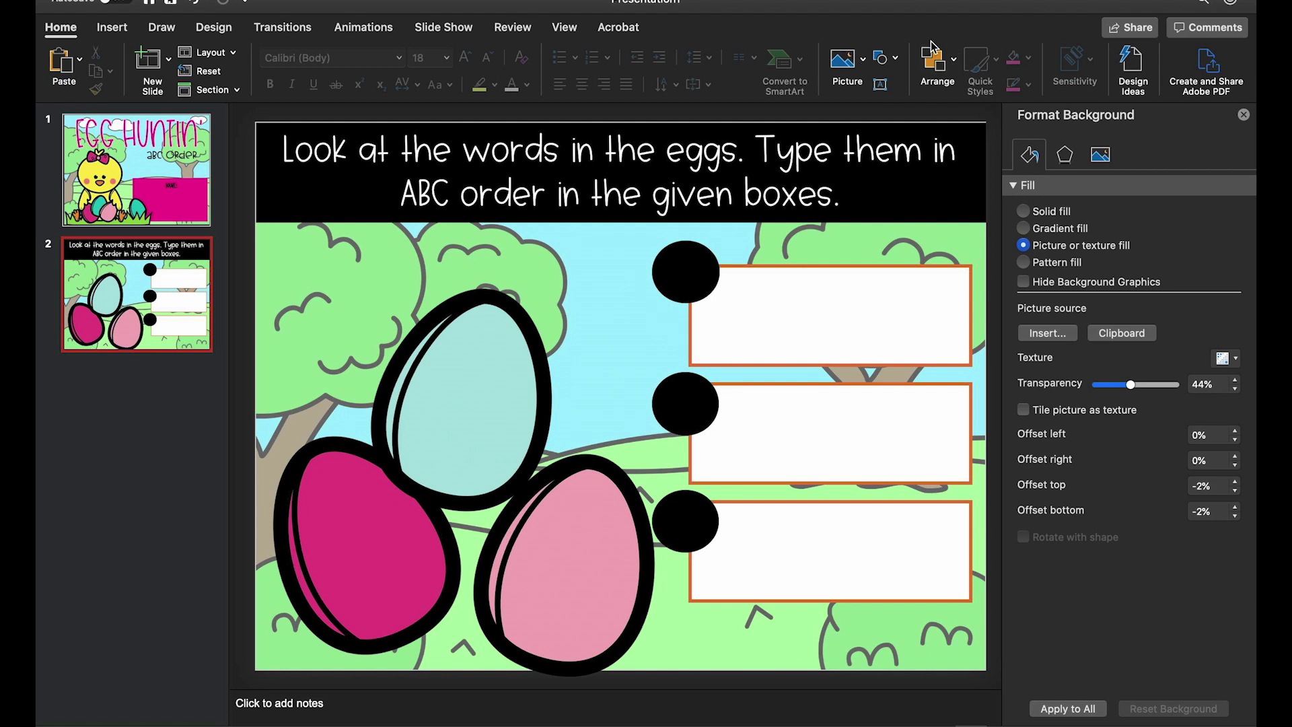
Add a text box inside the first black circle reading "1." in centred Century Gothic
{"action": "left_click", "coordinate": [880, 85]}
{"action": "left_click_drag", "start_coordinate": [684, 253], "coordinate": [705, 290]}
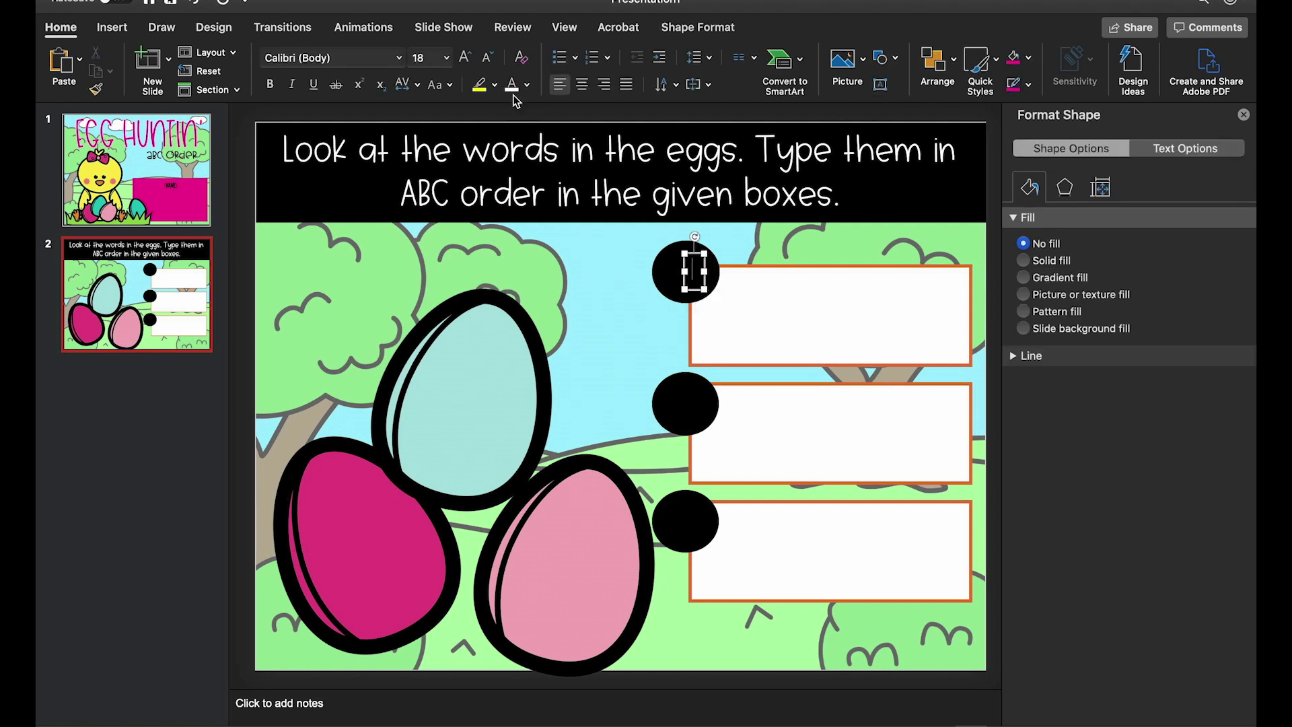
{"action": "left_click", "coordinate": [400, 58]}
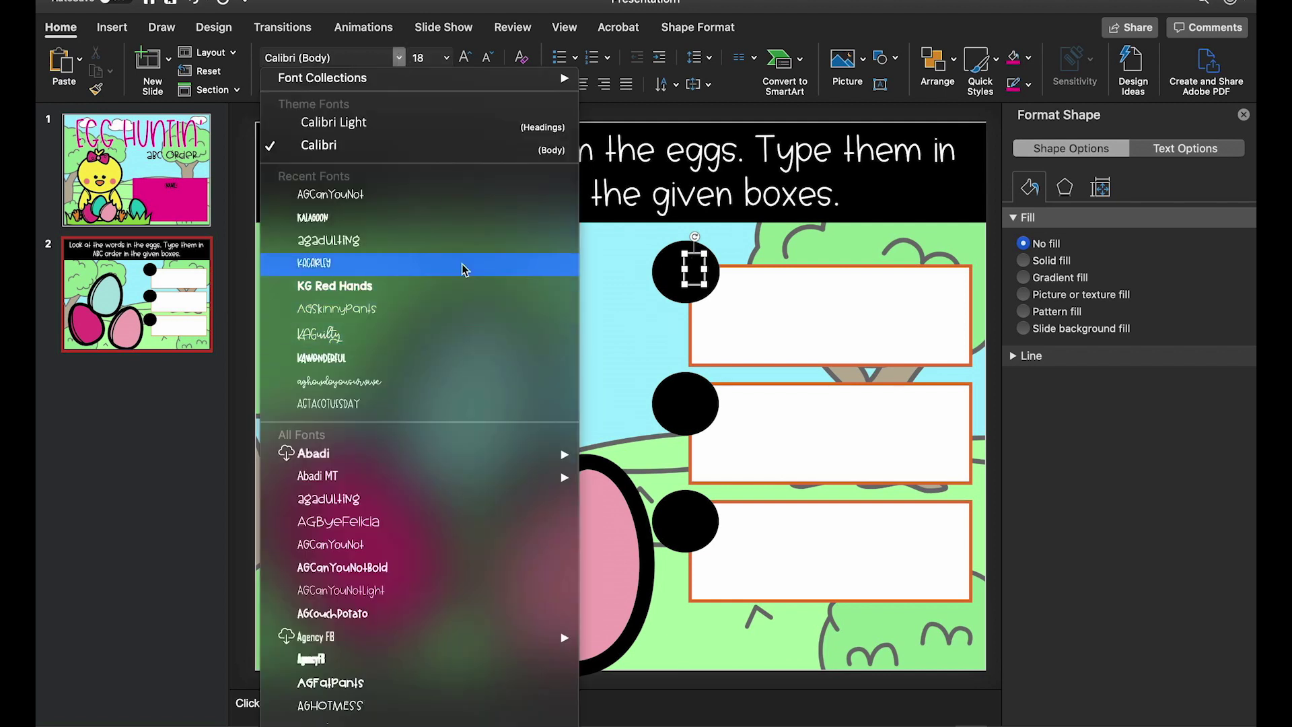
{"action": "scroll", "coordinate": [461, 268], "scroll_direction": "down", "scroll_amount": 15}
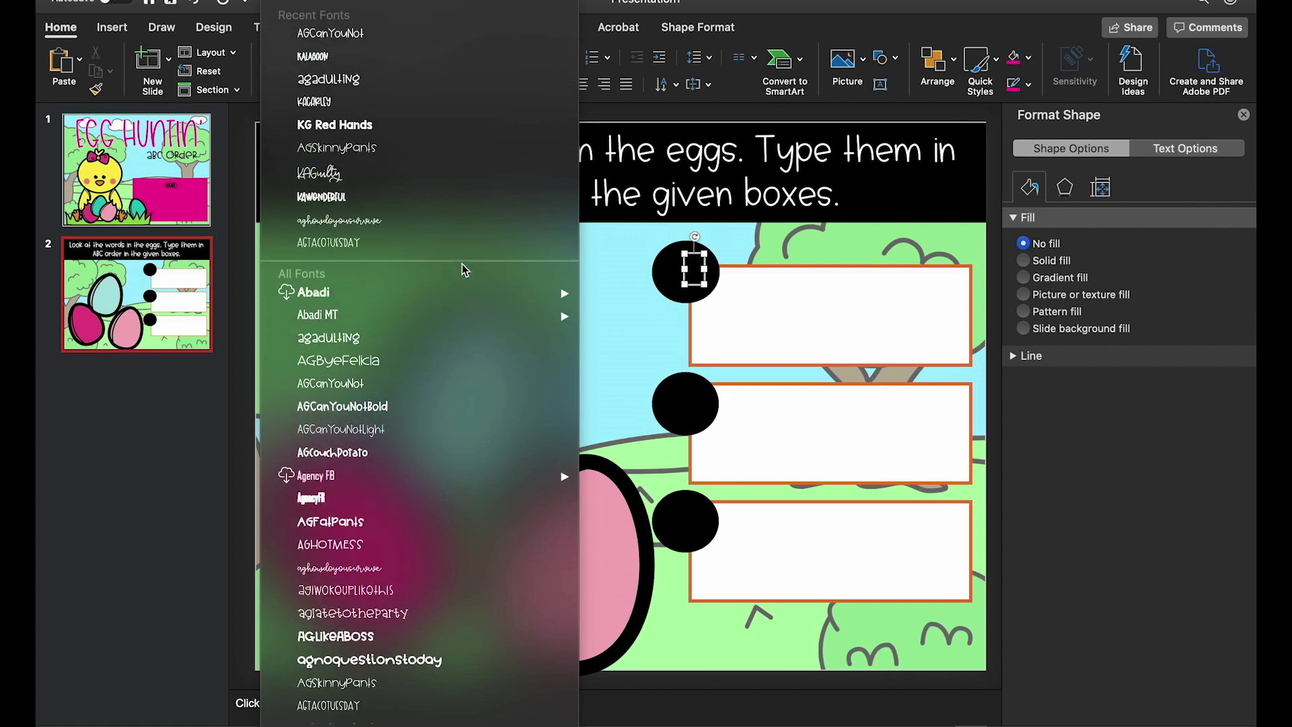
{"action": "scroll", "coordinate": [461, 266], "scroll_direction": "down", "scroll_amount": 20}
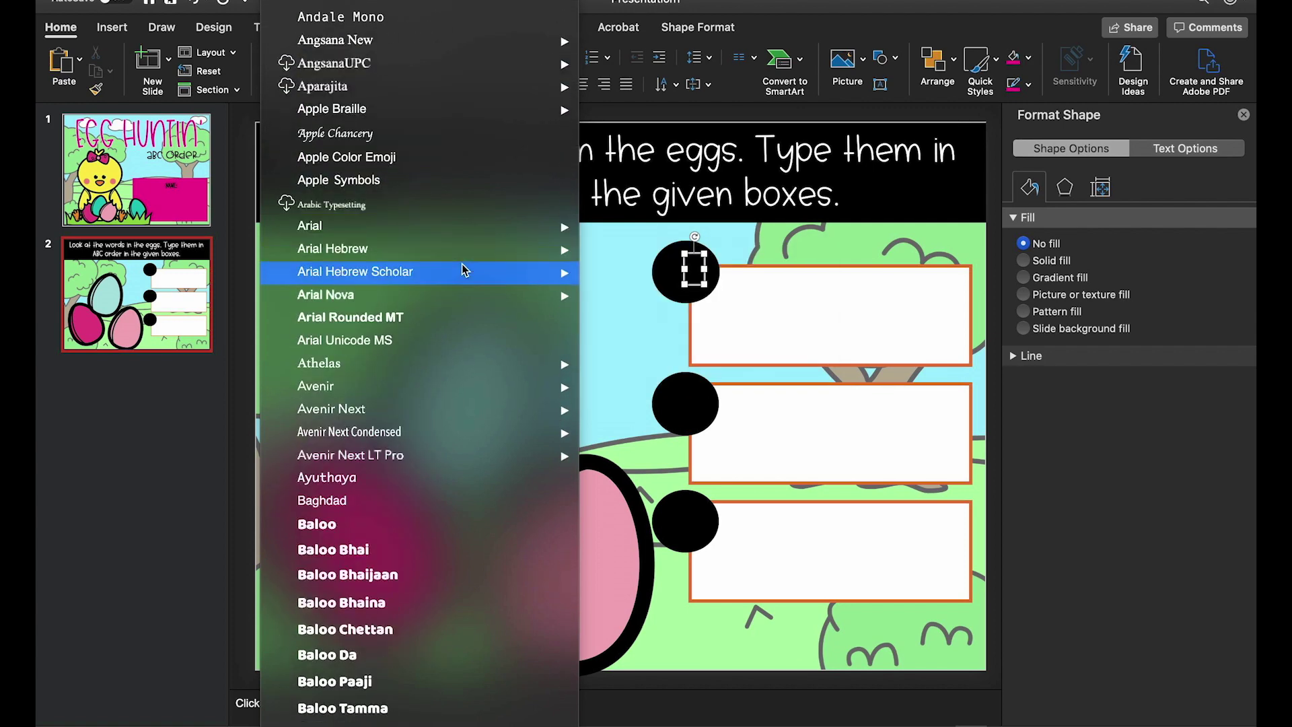
{"action": "scroll", "coordinate": [462, 268], "scroll_direction": "down", "scroll_amount": 20}
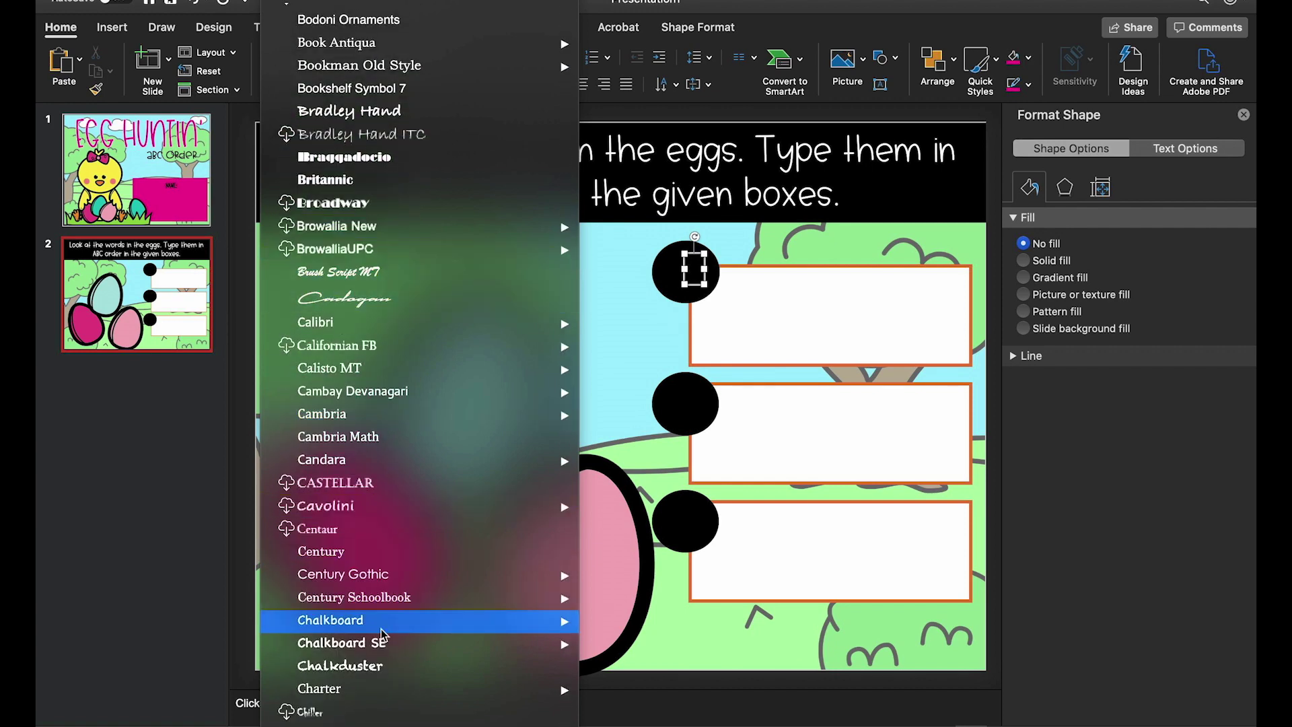
{"action": "left_click", "coordinate": [360, 579]}
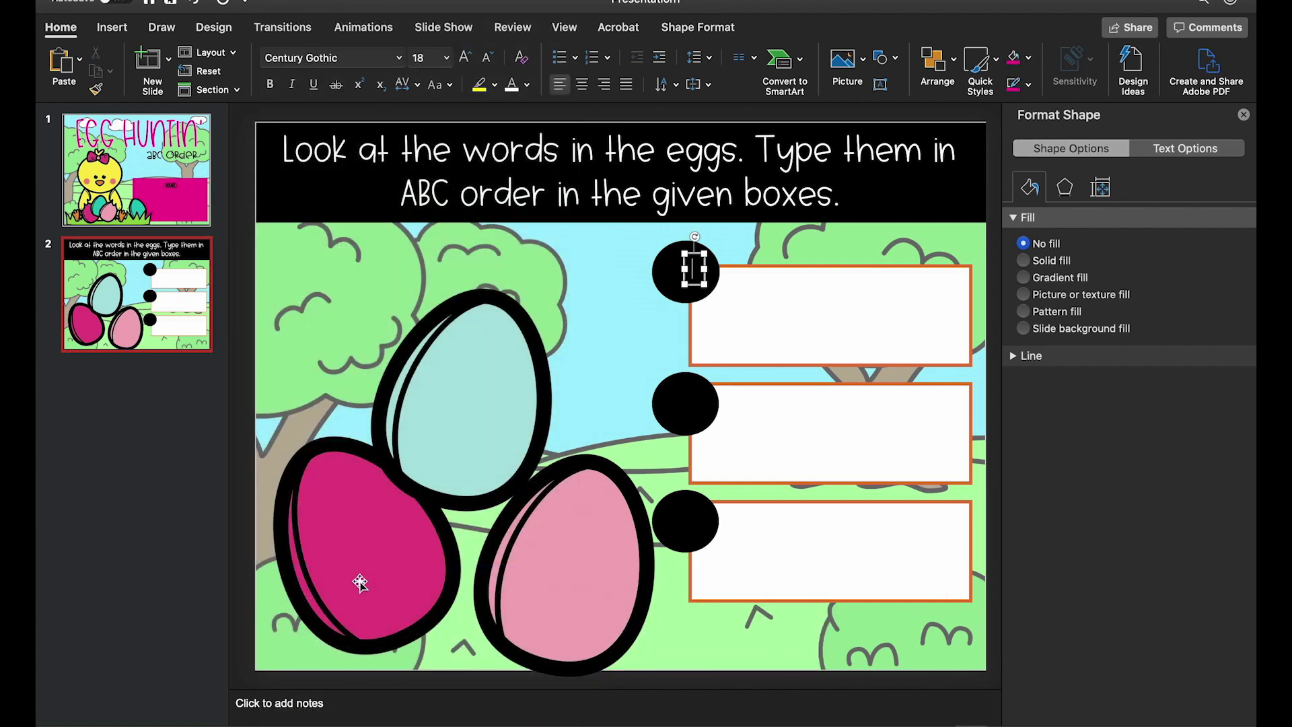
{"action": "left_click", "coordinate": [583, 84]}
{"action": "type", "text": "."}
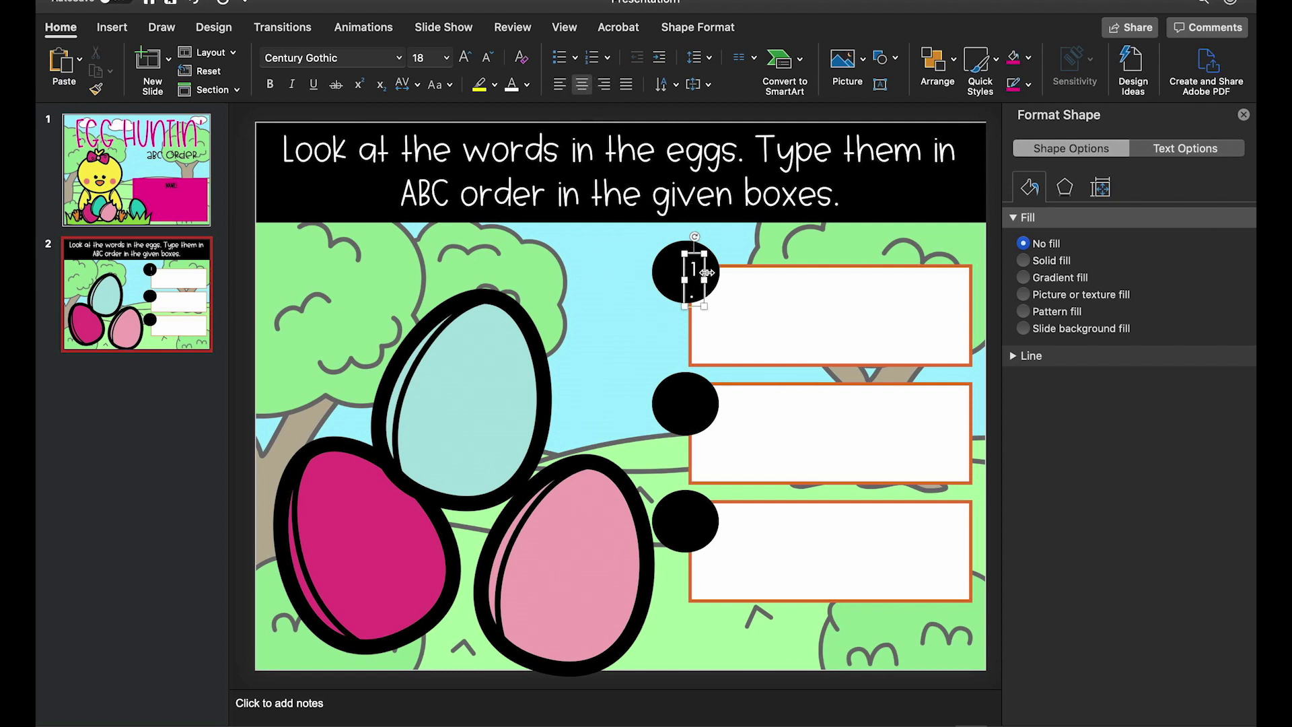
Widen the "1." text box, enlarge its text to 44 pt, and centre the label on the first black circle
{"action": "left_click_drag", "start_coordinate": [709, 284], "coordinate": [737, 283]}
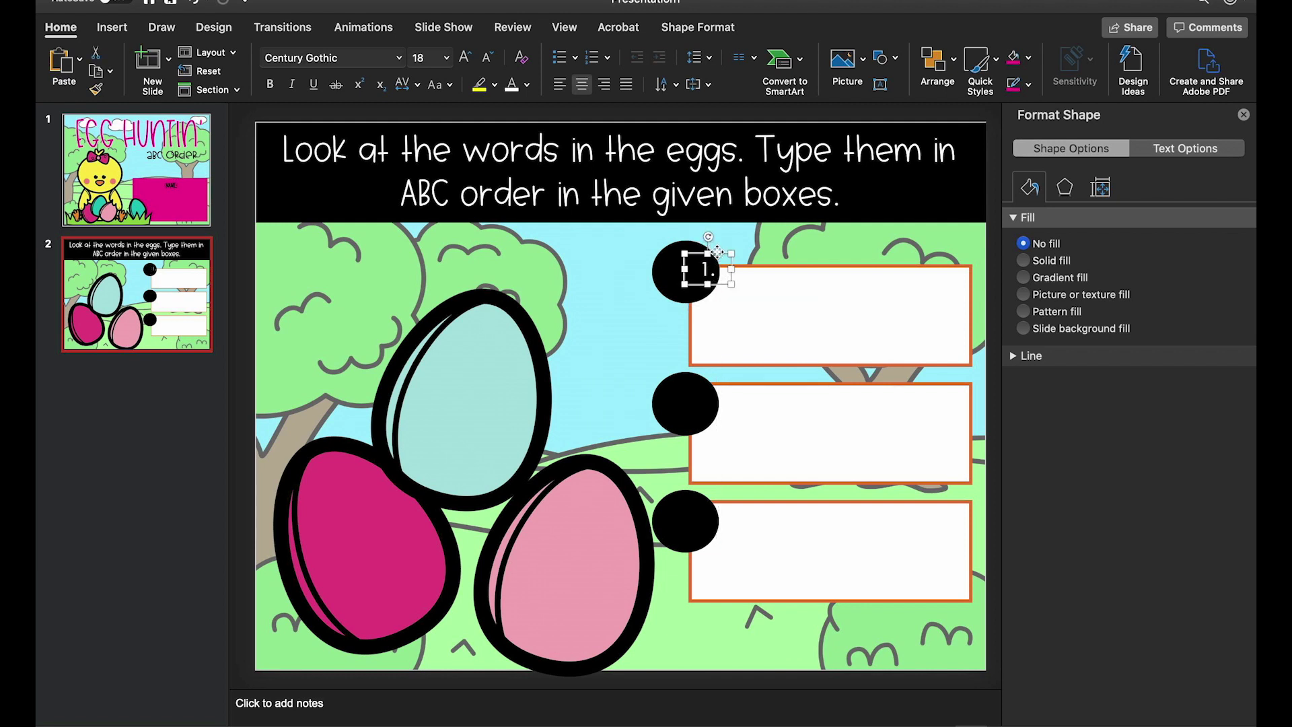
{"action": "left_click", "coordinate": [464, 57]}
{"action": "left_click", "coordinate": [464, 58]}
{"action": "left_click", "coordinate": [464, 58]}
{"action": "left_click", "coordinate": [464, 58]}
{"action": "left_click", "coordinate": [465, 58]}
{"action": "left_click", "coordinate": [464, 58]}
{"action": "left_click", "coordinate": [464, 58]}
{"action": "left_click_drag", "start_coordinate": [733, 313], "coordinate": [726, 284]}
Copy the "1." label onto the second and third black circles
{"action": "key", "text": "super+c"}
{"action": "key", "text": "super+v"}
{"action": "left_click_drag", "start_coordinate": [750, 278], "coordinate": [738, 406]}
{"action": "left_click", "coordinate": [703, 271]}
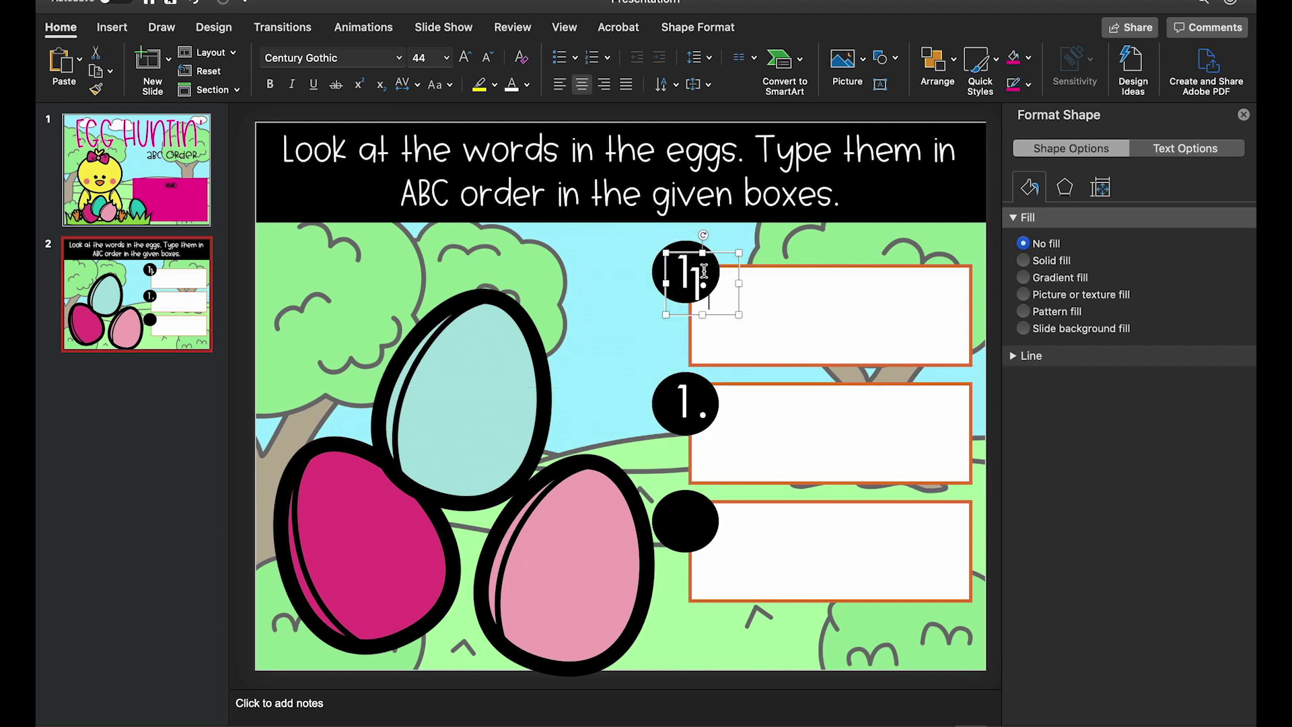
{"action": "left_click_drag", "start_coordinate": [721, 281], "coordinate": [730, 502]}
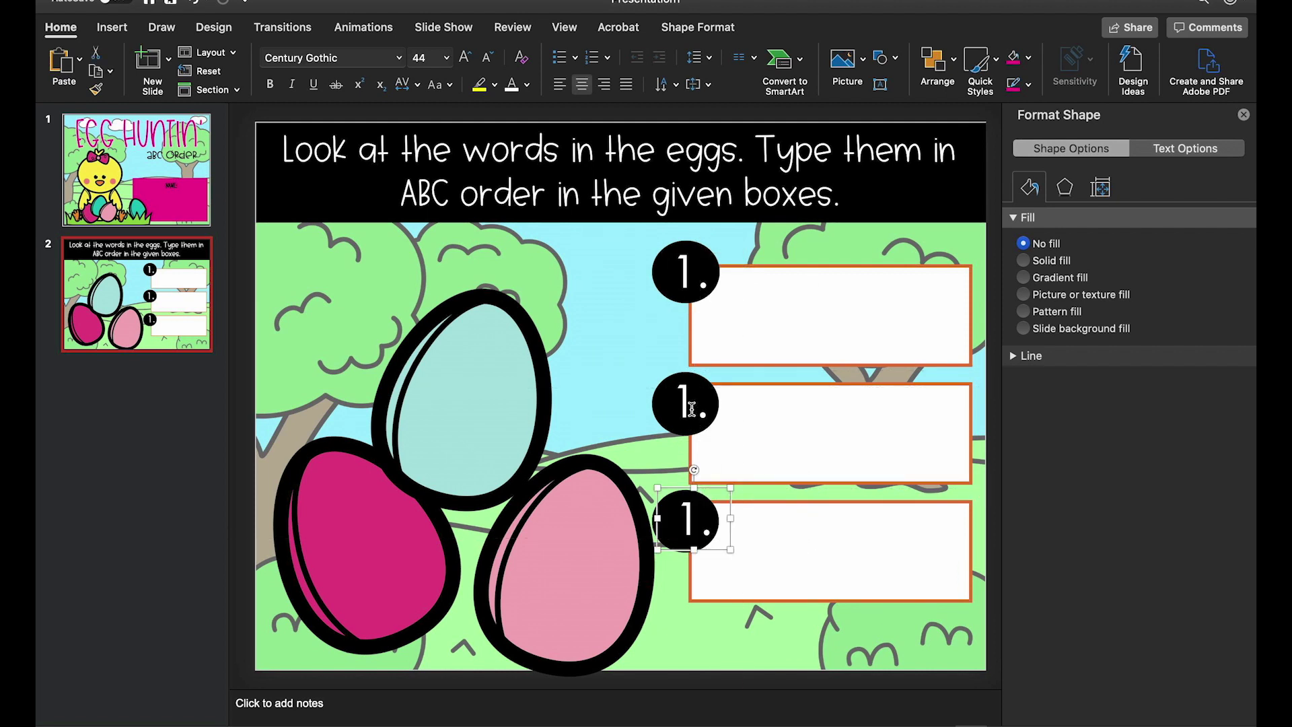
Renumber the copied labels as "2." on the second circle and "3." on the third circle
{"action": "double_click", "coordinate": [691, 408]}
{"action": "type", "text": "2"}
{"action": "left_click", "coordinate": [688, 526]}
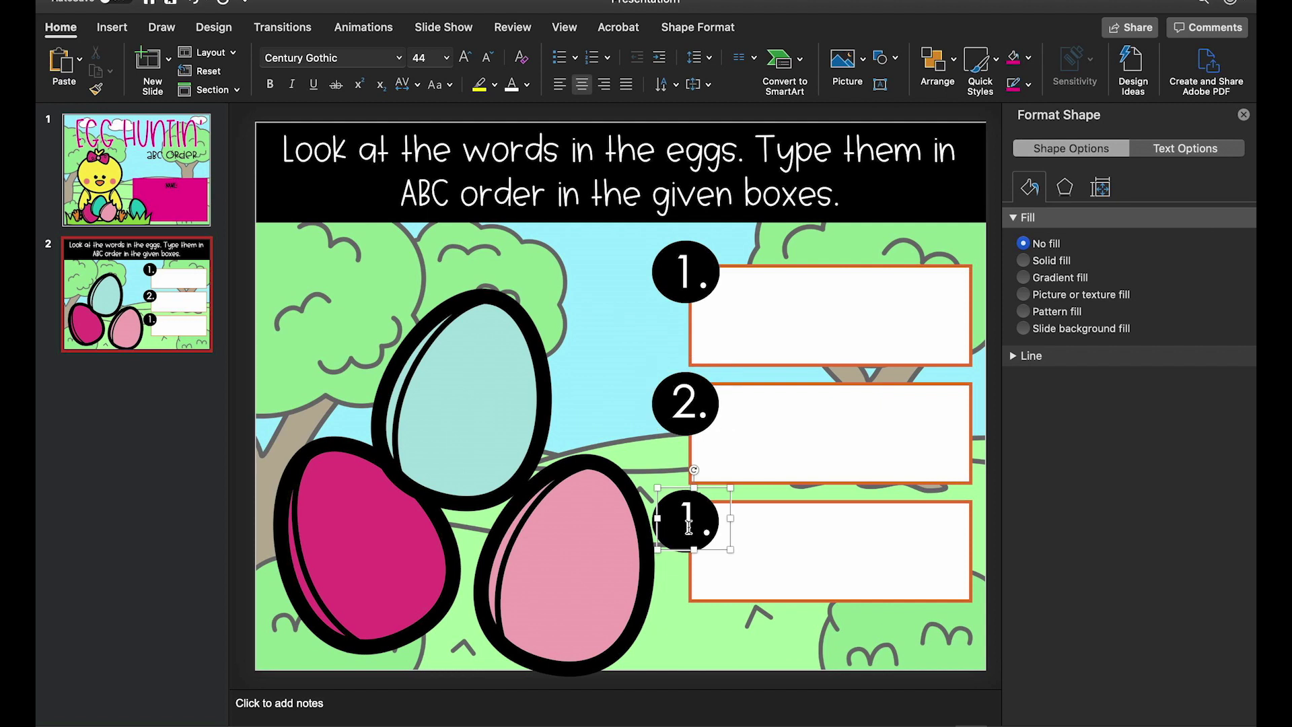
{"action": "left_click_drag", "start_coordinate": [689, 526], "coordinate": [667, 525]}
{"action": "type", "text": "3"}
{"action": "left_click", "coordinate": [614, 316]}
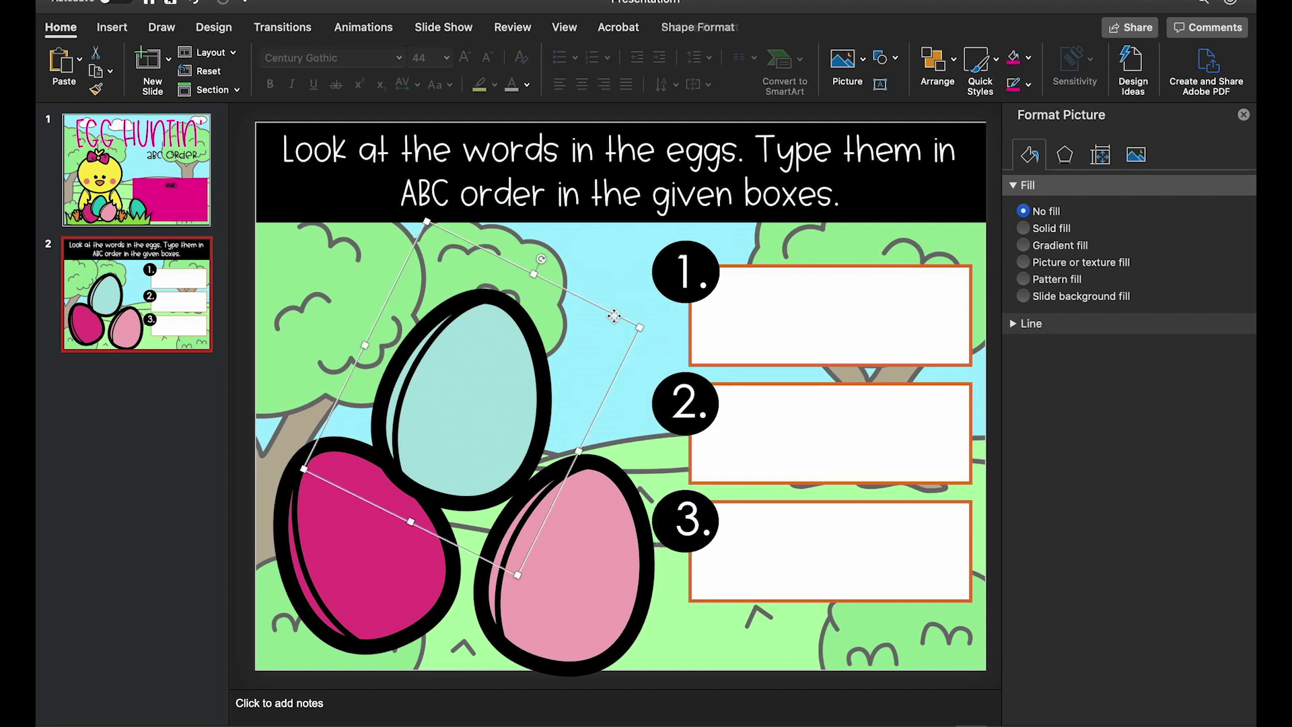
{"action": "left_click", "coordinate": [288, 324]}
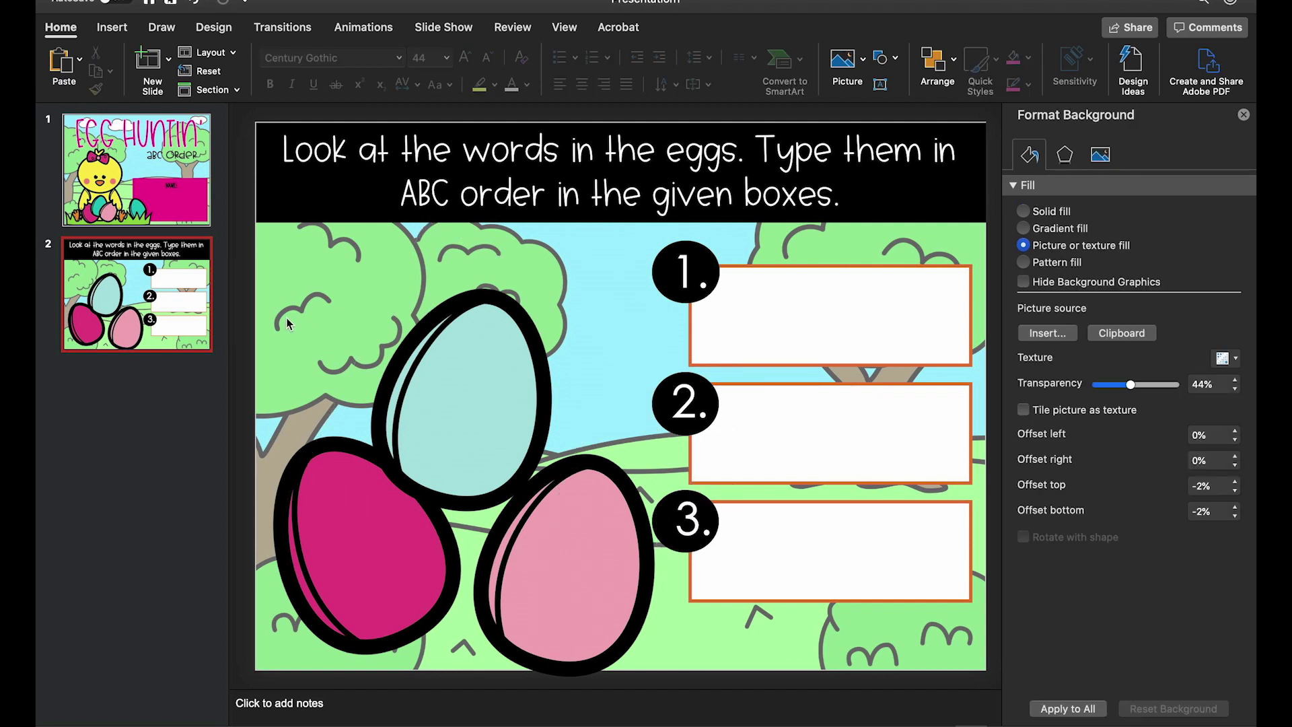
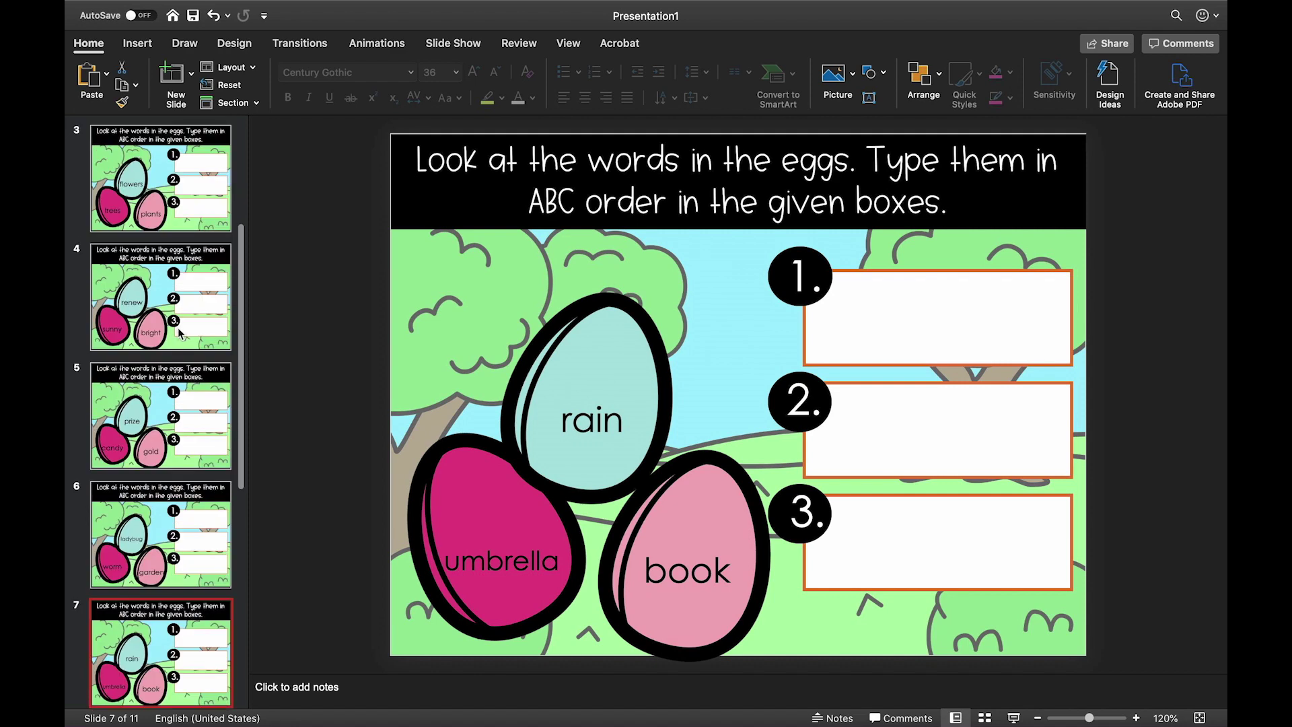
On slide 7, change the word in the light pink egg to "boot"
{"action": "key", "text": "Down"}
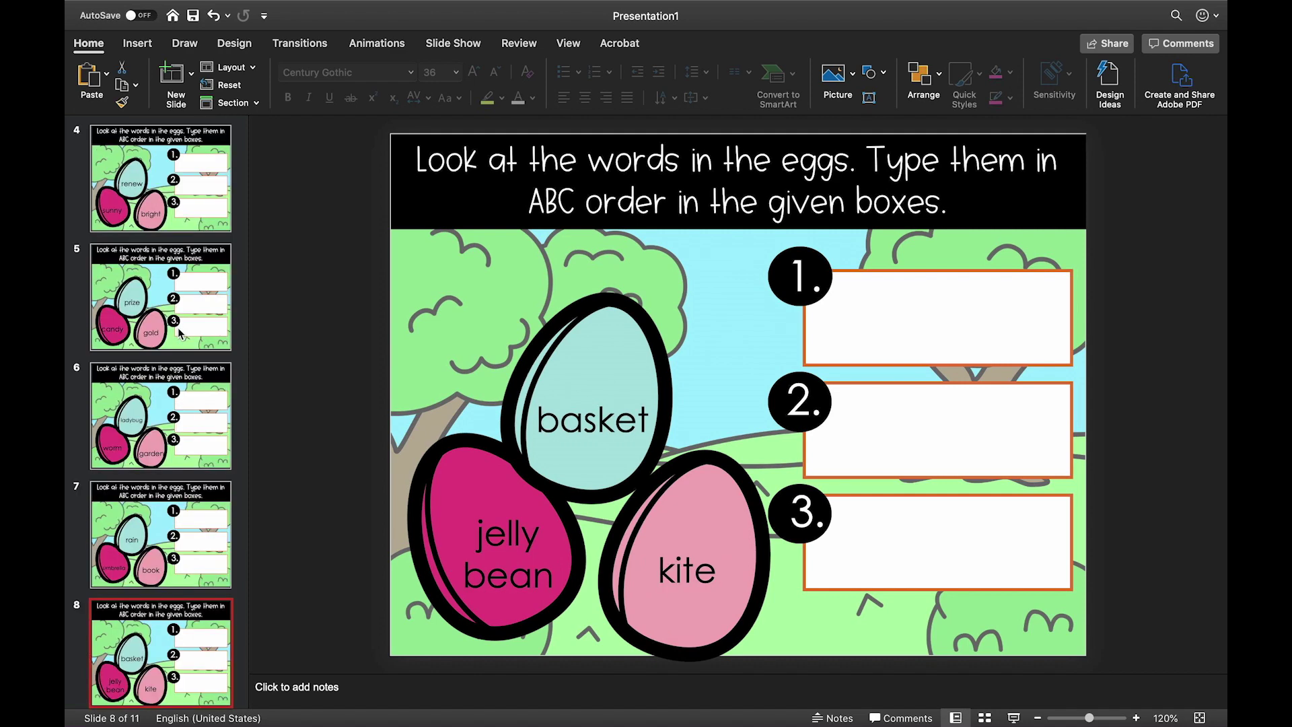
{"action": "key", "text": "Up"}
{"action": "key", "text": "Up"}
{"action": "key", "text": "Down"}
{"action": "left_click", "coordinate": [725, 559]}
{"action": "key", "text": "BackSpace"}
{"action": "type", "text": "t"}
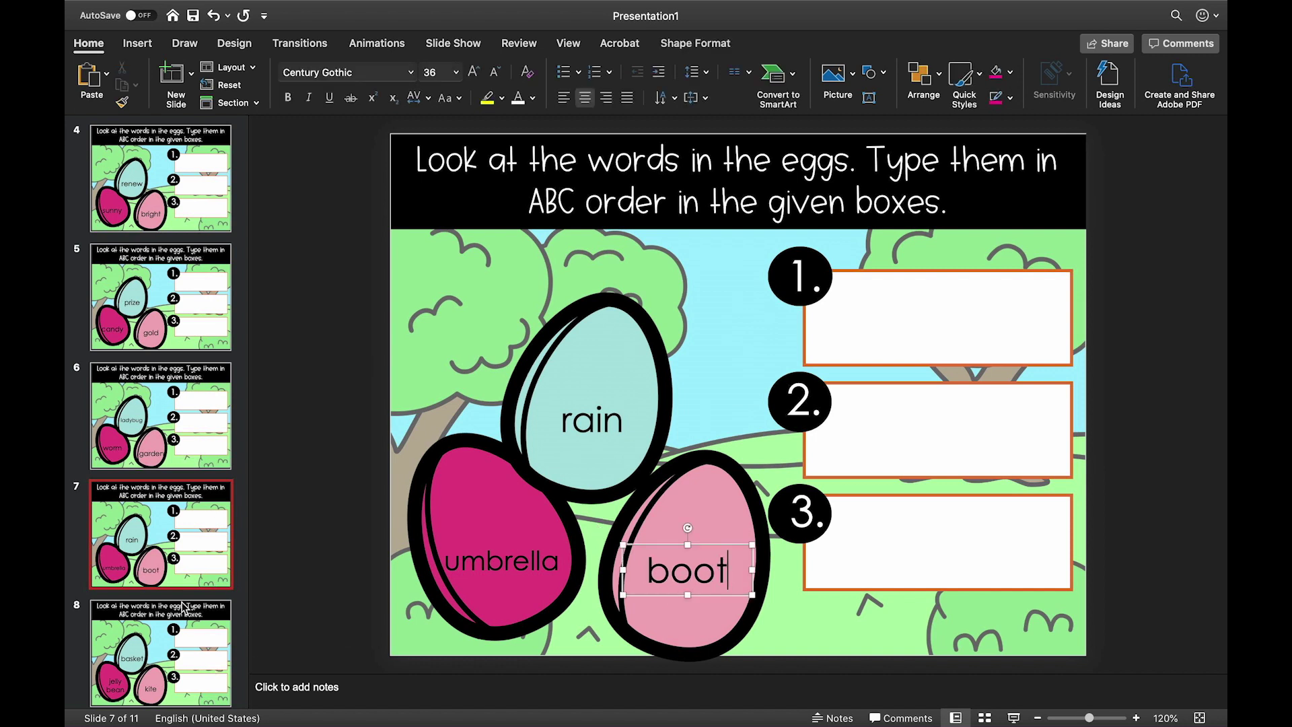
{"action": "left_click", "coordinate": [172, 555]}
Review the egg words on slides 8 to 11, and return to the title slide
{"action": "key", "text": "Down"}
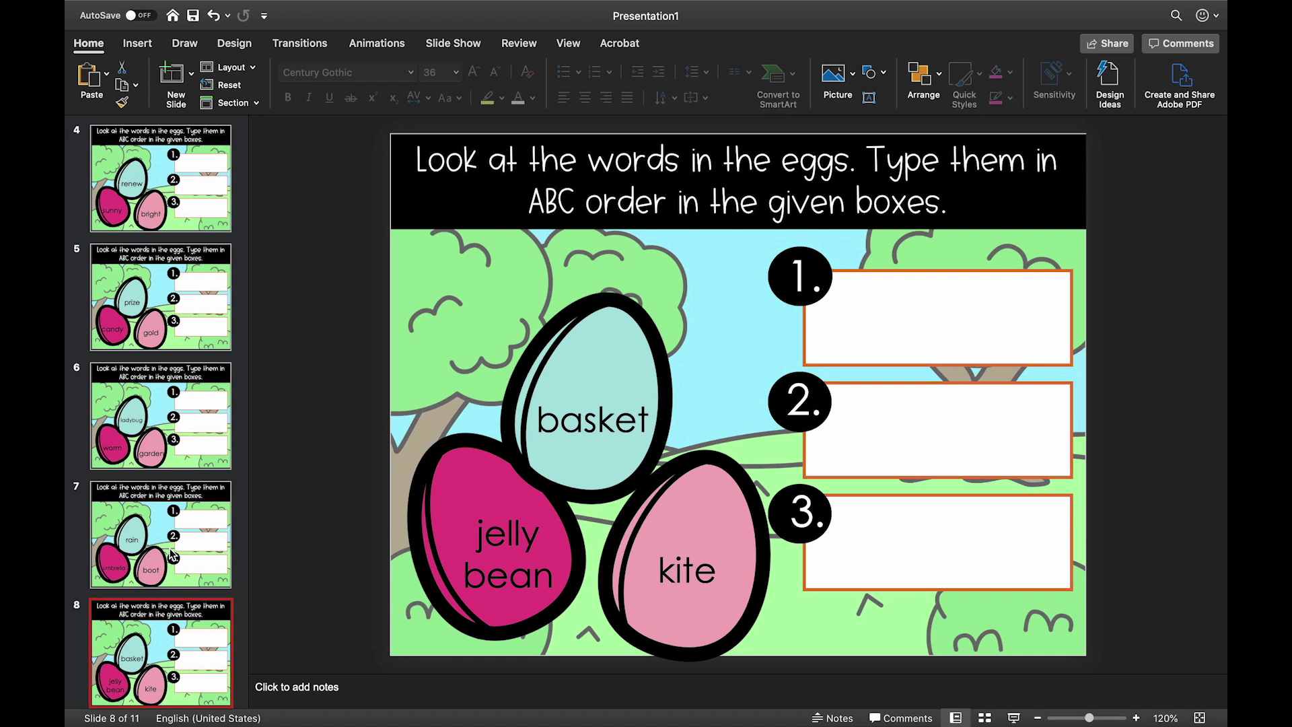
{"action": "key", "text": "Down"}
{"action": "key", "text": "Down"}
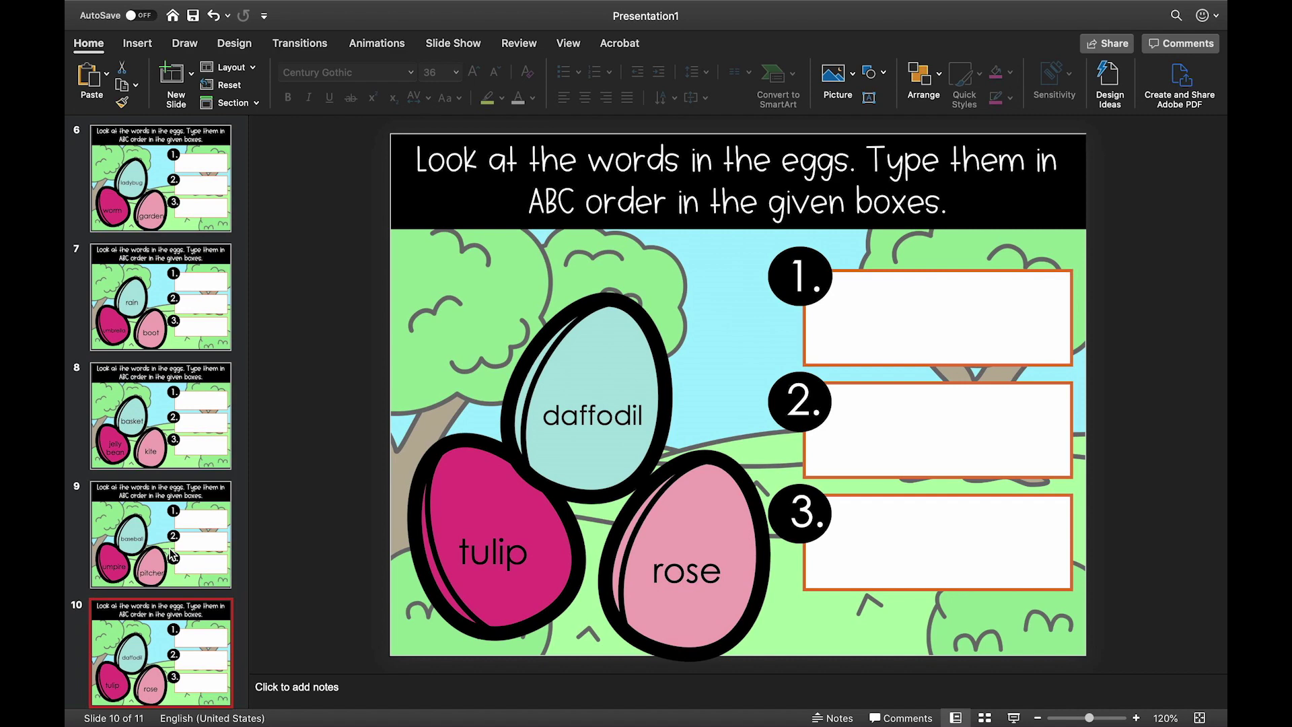
{"action": "key", "text": "Down"}
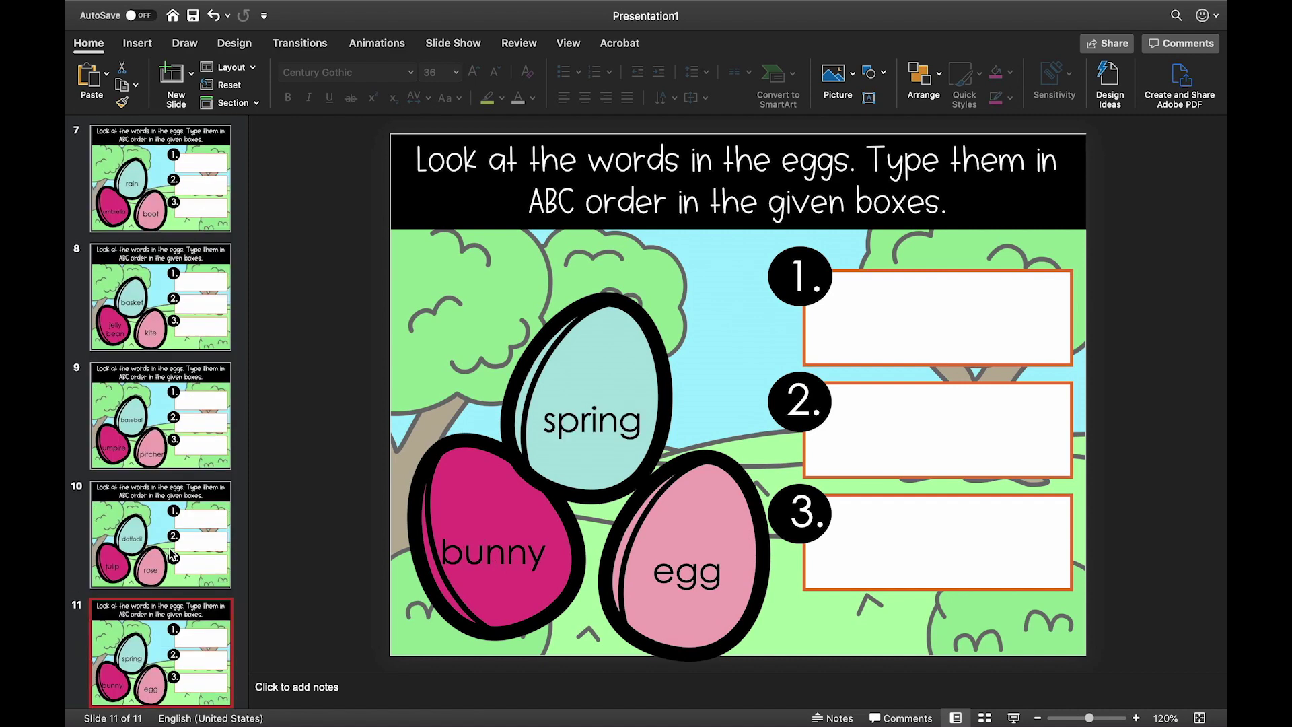
{"action": "key", "text": "Up"}
{"action": "key", "text": "Up"}
{"action": "key", "text": "Up"}
{"action": "key", "text": "Up"}
{"action": "key", "text": "Up"}
{"action": "key", "text": "Up"}
{"action": "key", "text": "Up"}
{"action": "key", "text": "Up"}
{"action": "key", "text": "Up"}
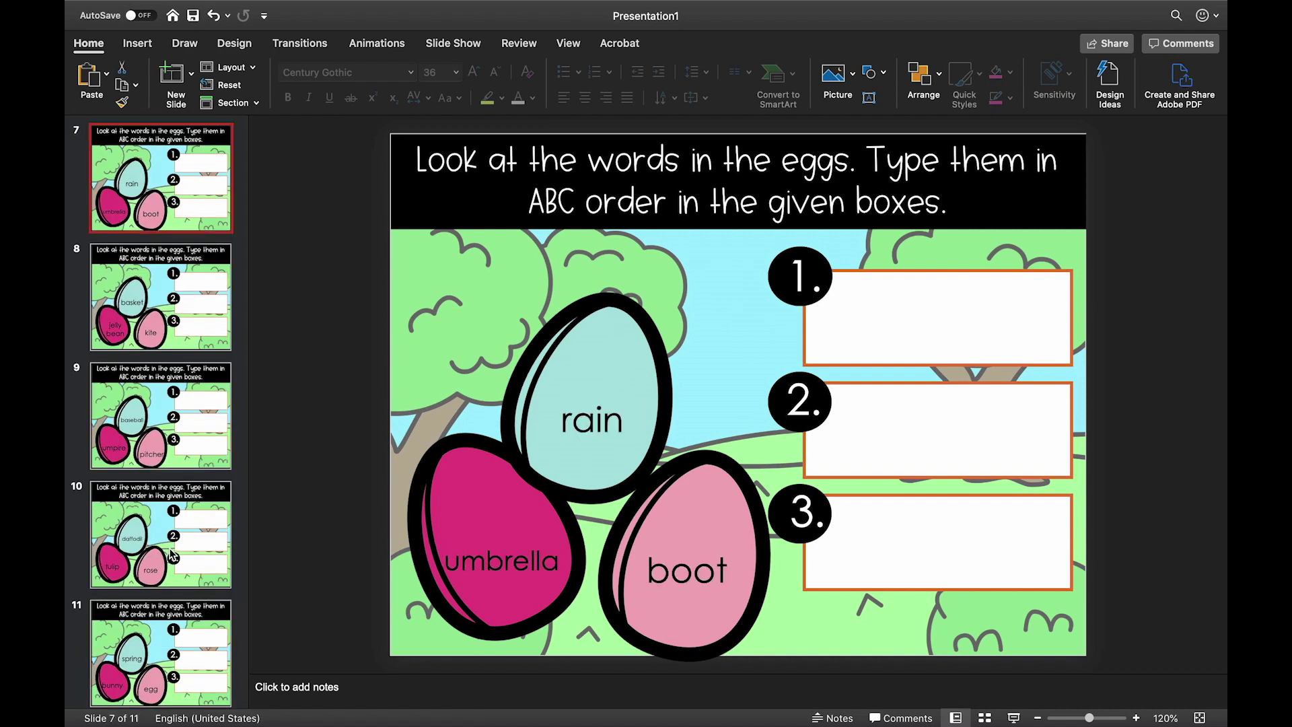
{"action": "key", "text": "Up"}
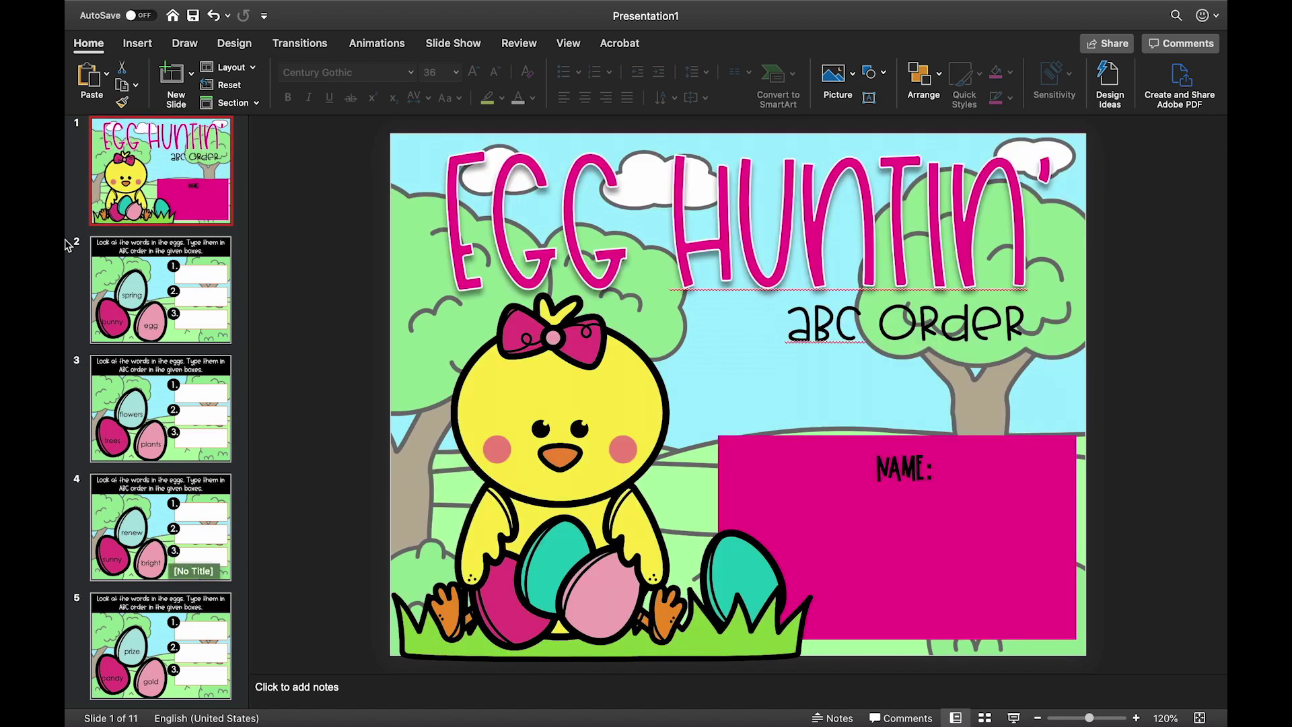
Save the presentation as egghuntinabcorder in PowerPoint Presentation (.pptx) format in the DigitalLearning folder
{"action": "mouse_move", "coordinate": [140, 5]}
{"action": "left_click", "coordinate": [200, 14]}
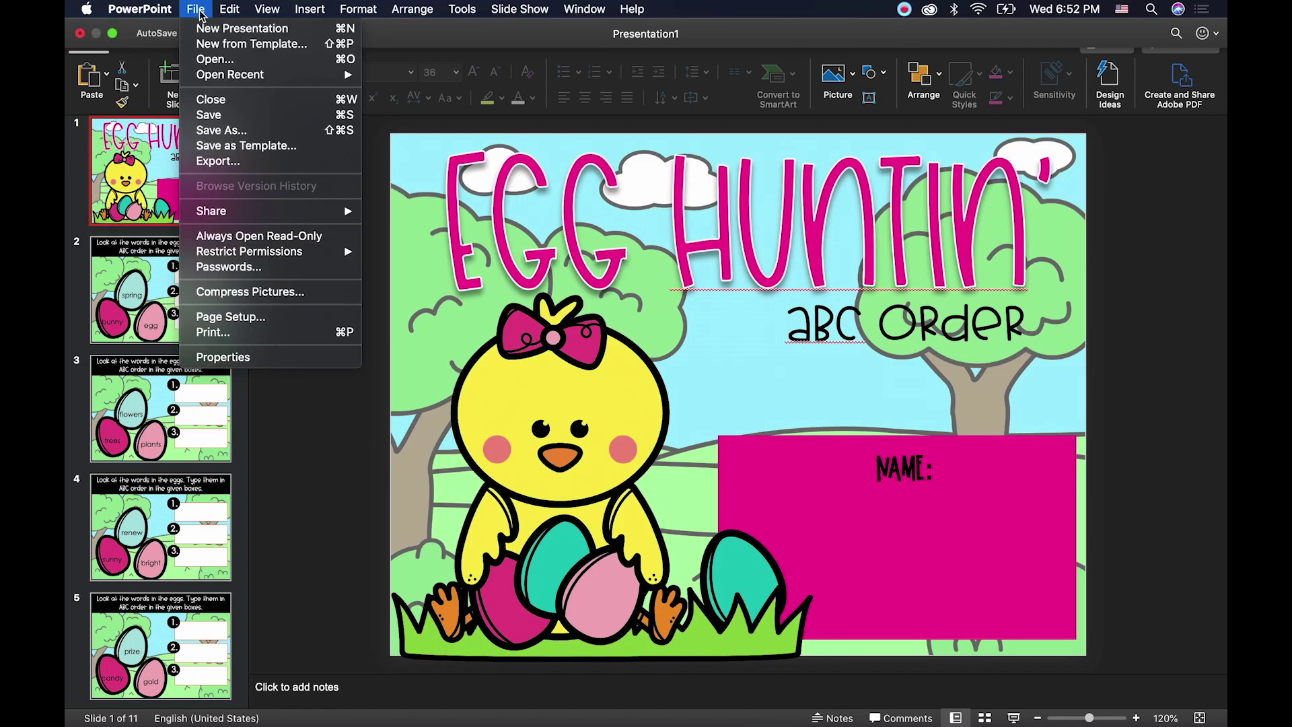
{"action": "left_click", "coordinate": [323, 131]}
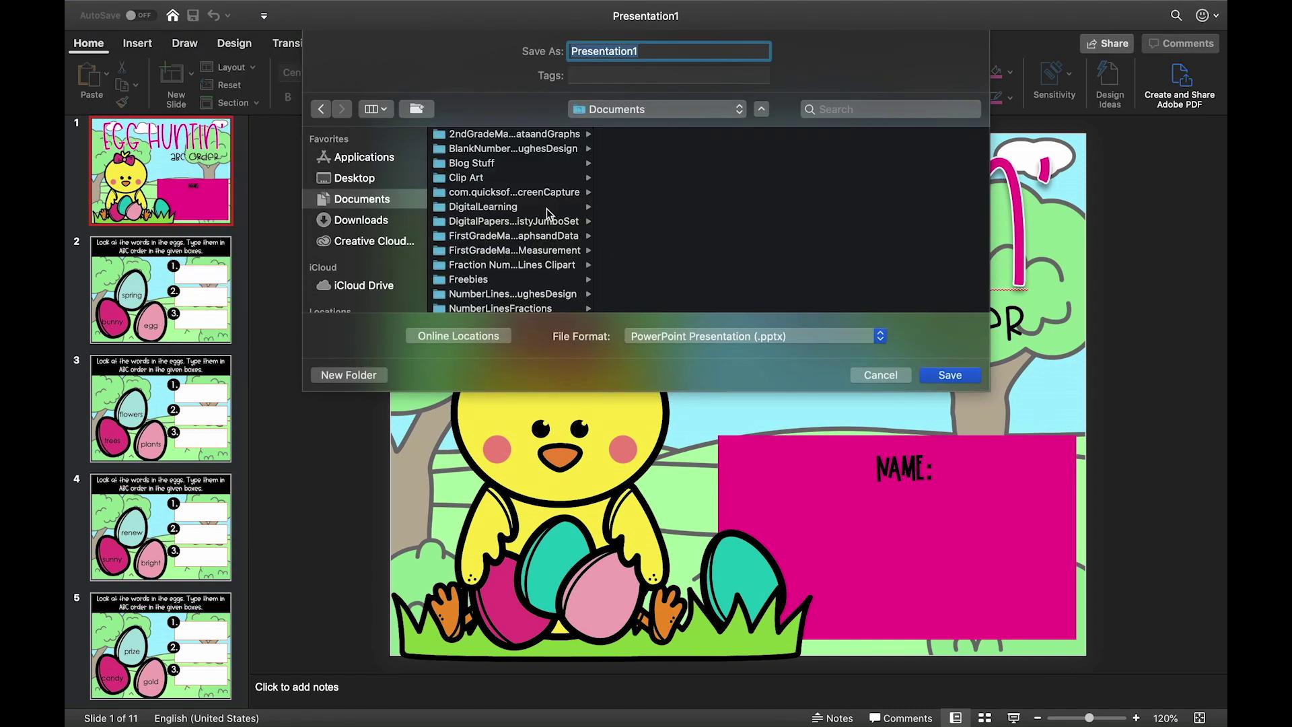
{"action": "left_click", "coordinate": [513, 210]}
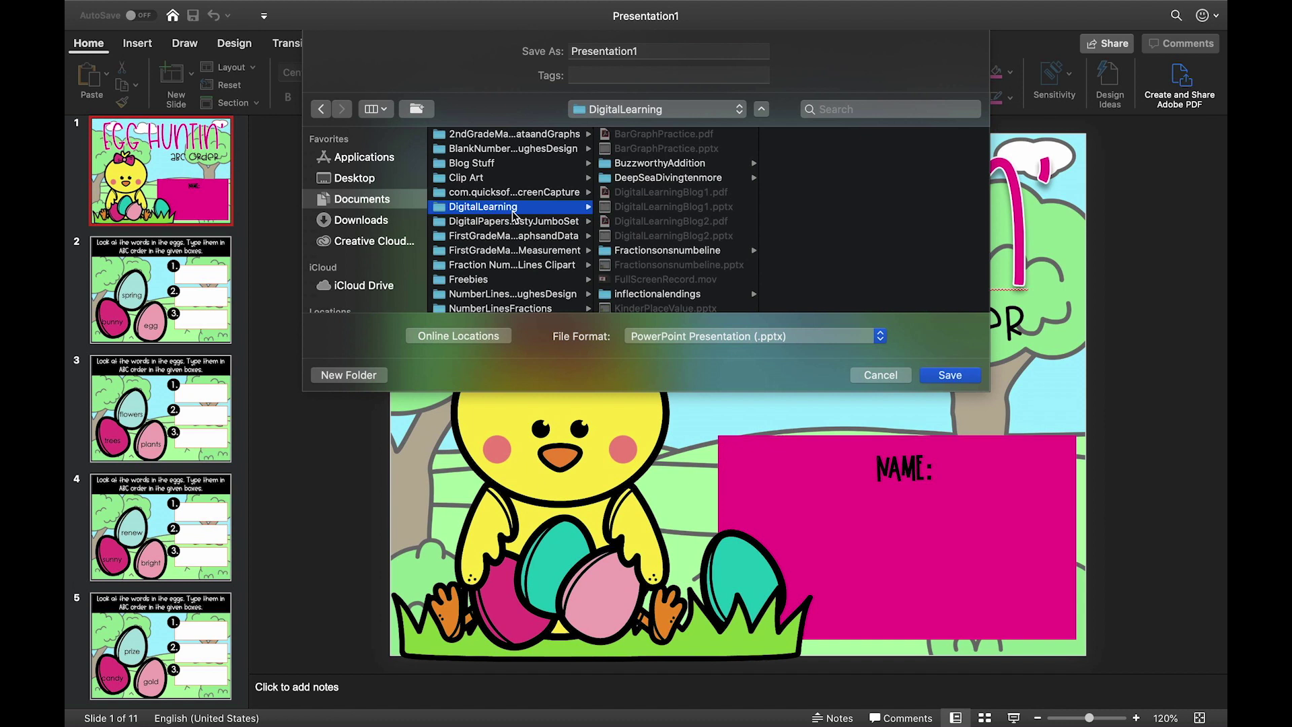
{"action": "left_click", "coordinate": [649, 50]}
{"action": "left_click_drag", "start_coordinate": [649, 52], "coordinate": [529, 64]}
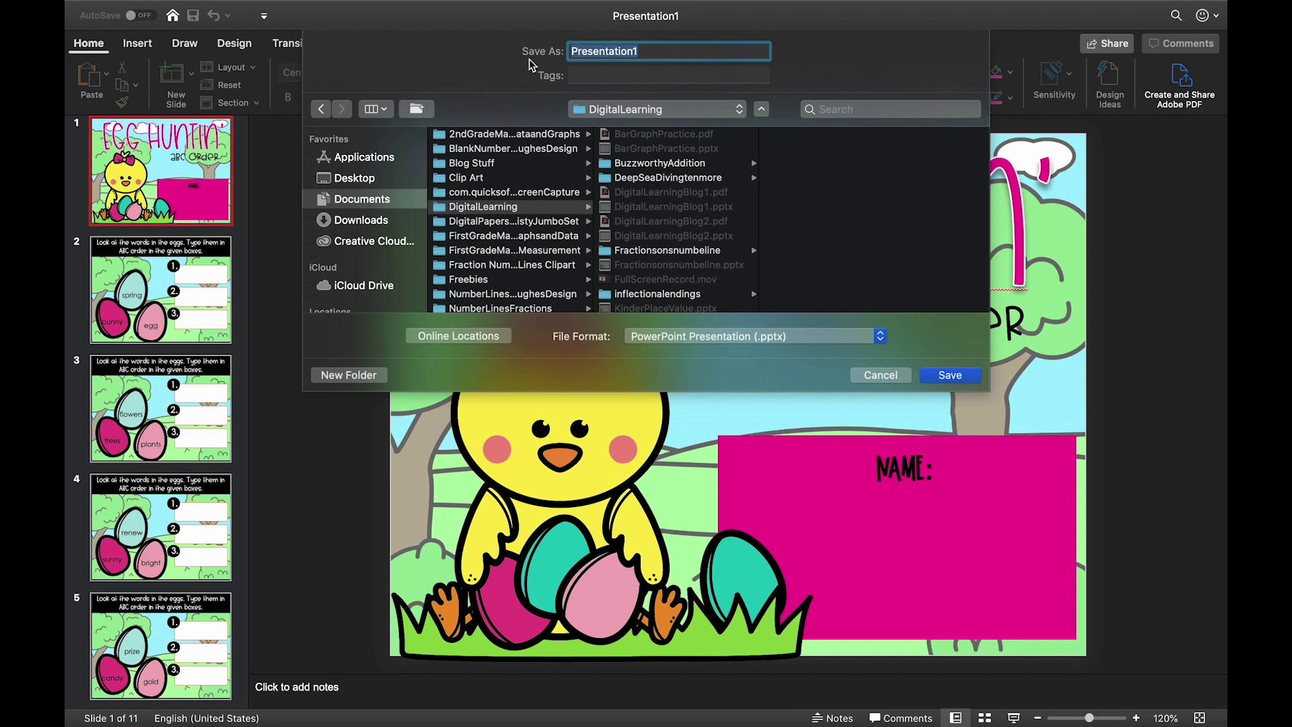
{"action": "type", "text": "egghunti"}
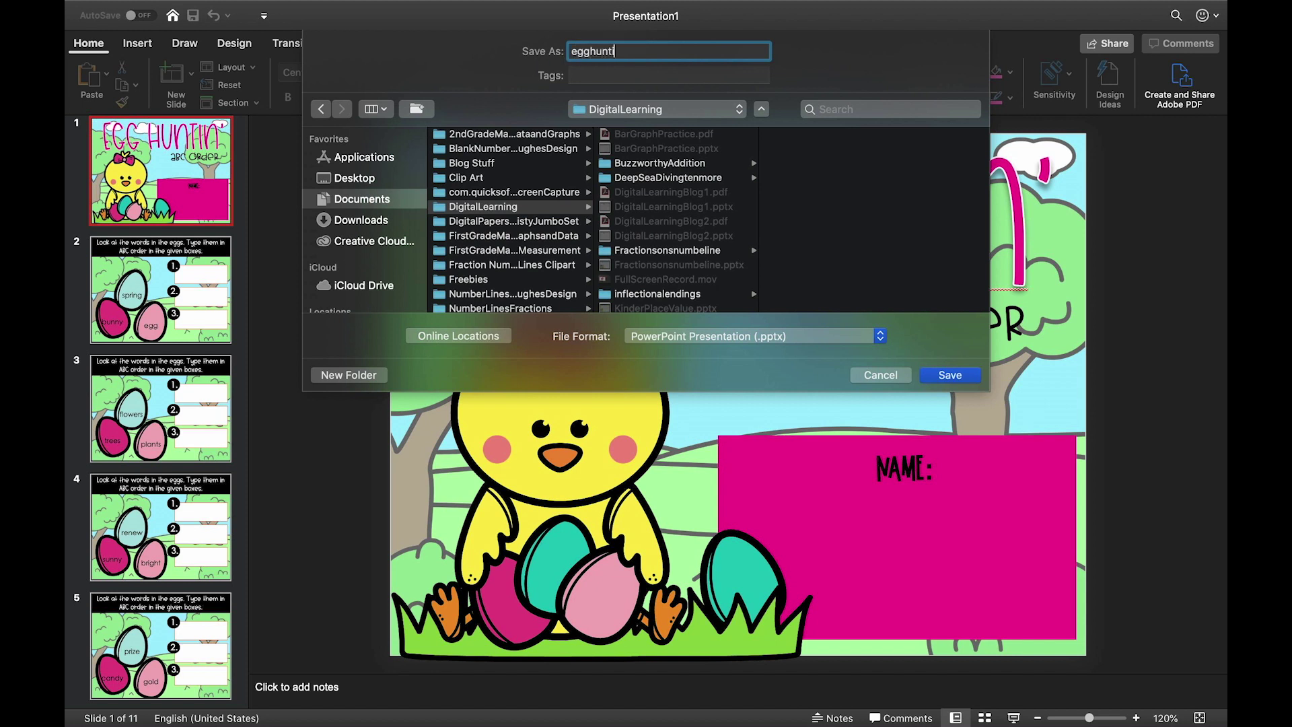
{"action": "type", "text": "nabcorder"}
{"action": "left_click", "coordinate": [953, 375]}
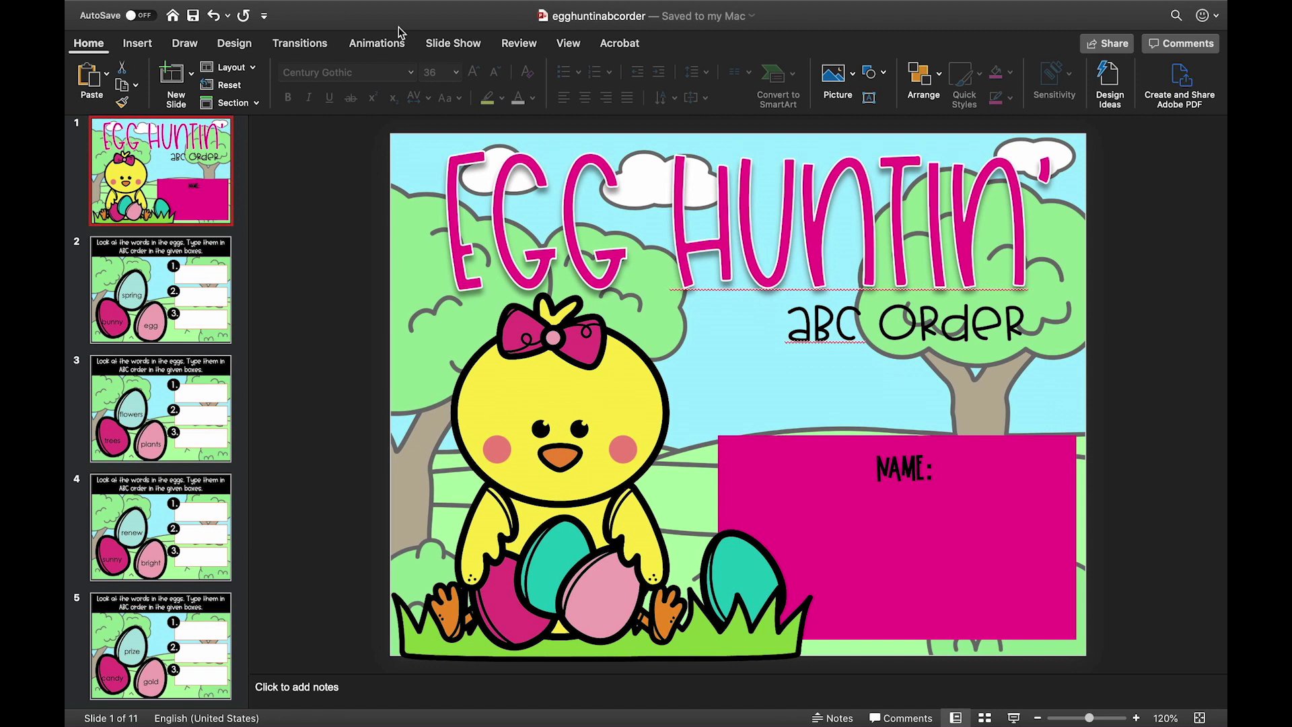
Export every slide as a 720 by 540 PNG image to the DigitalLearning folder, and dismiss the export notice
{"action": "mouse_move", "coordinate": [295, 2]}
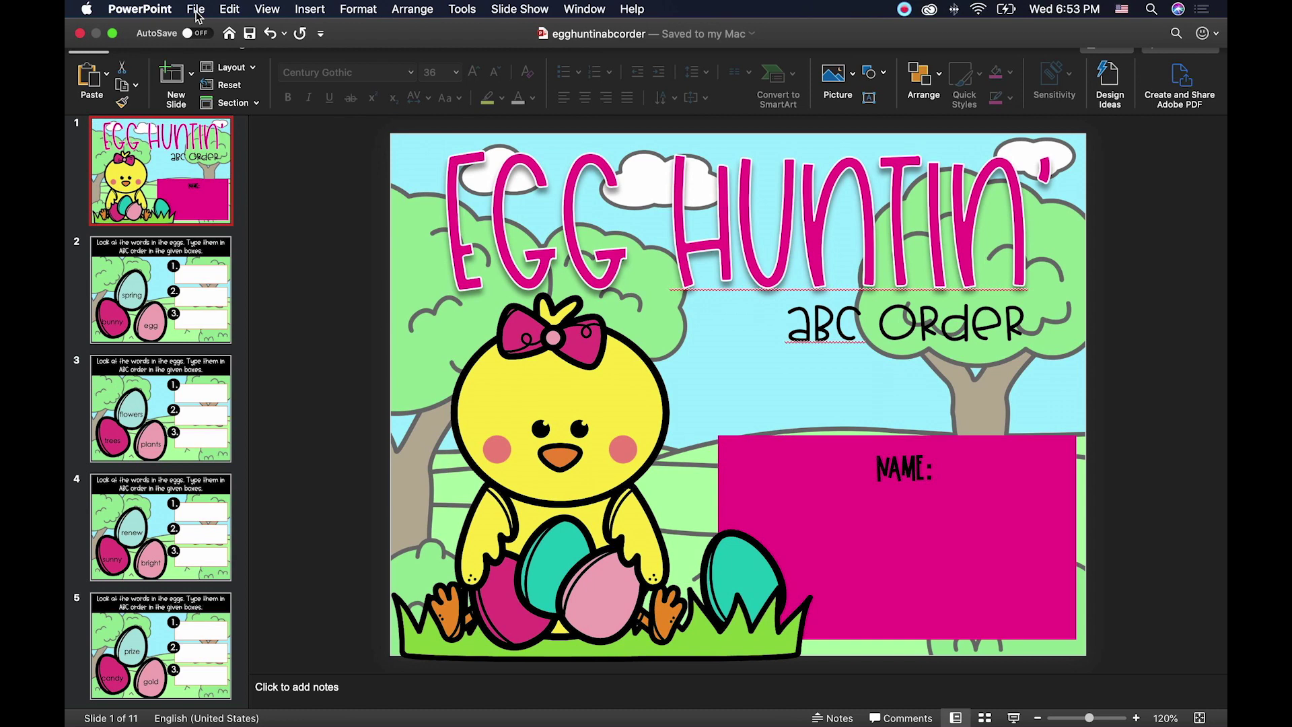
{"action": "left_click", "coordinate": [196, 15]}
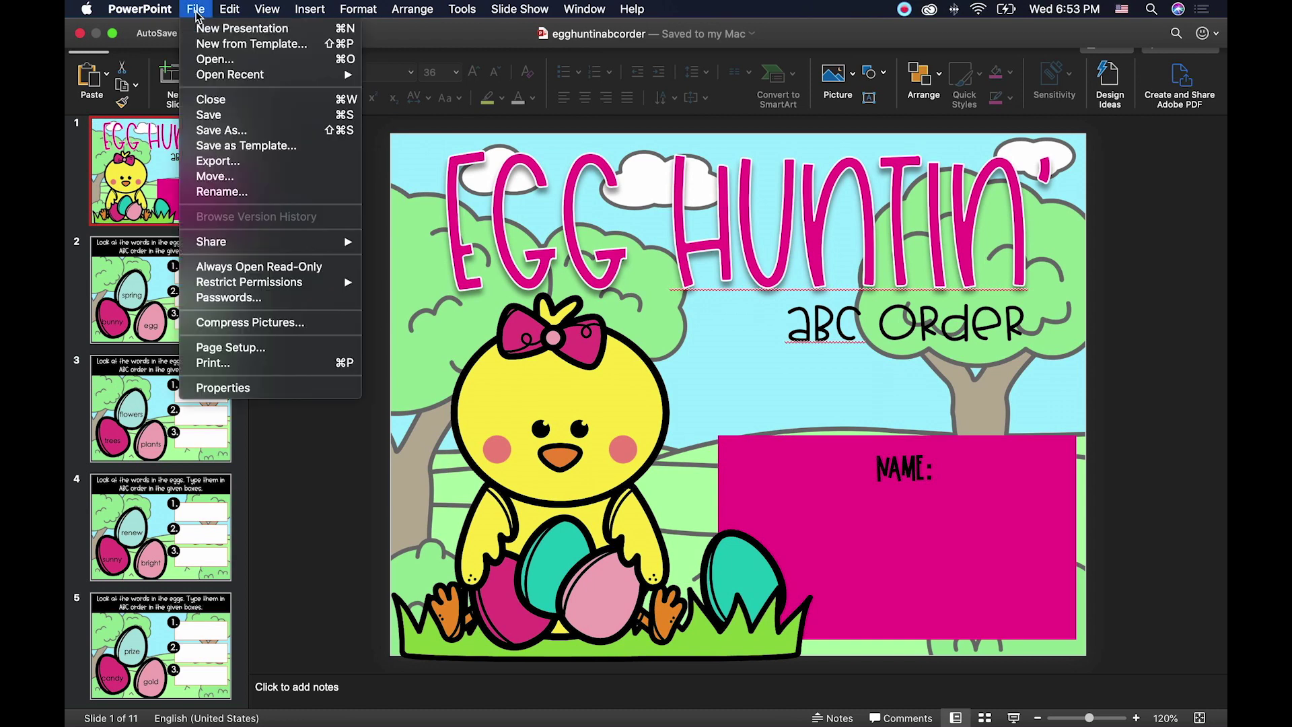
{"action": "left_click", "coordinate": [217, 161]}
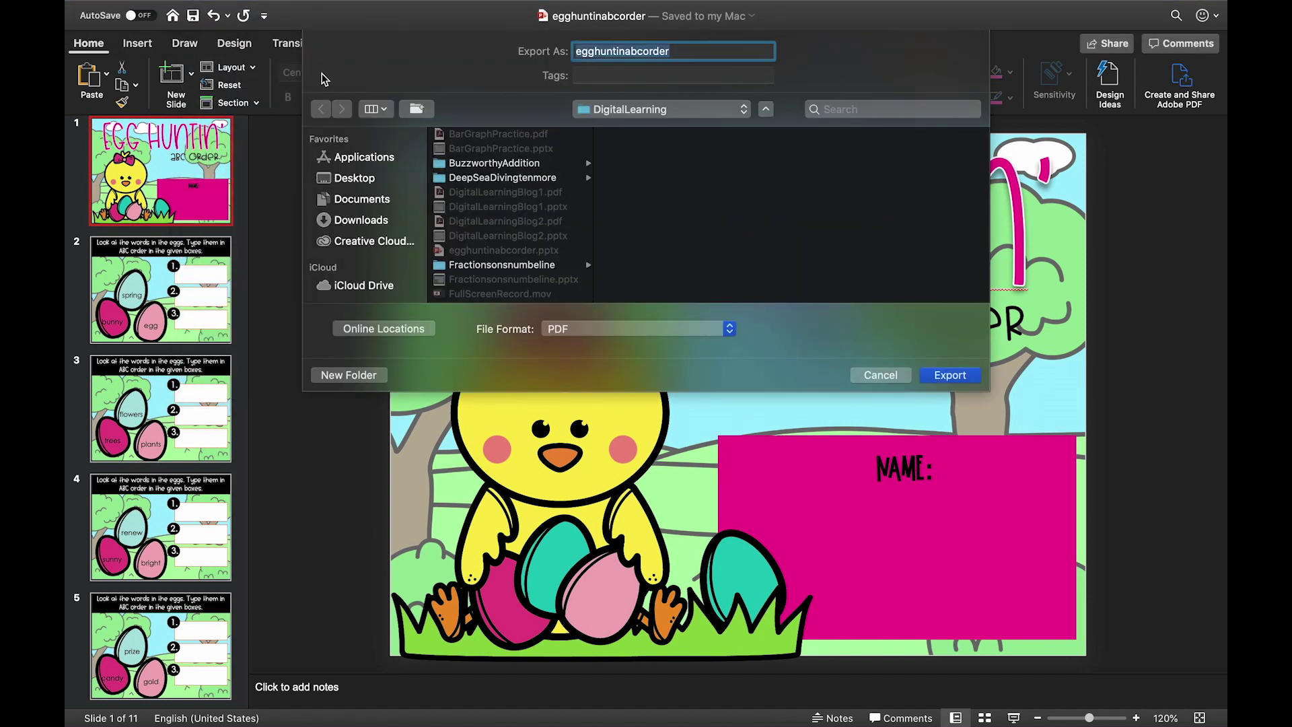
{"action": "left_click", "coordinate": [706, 330]}
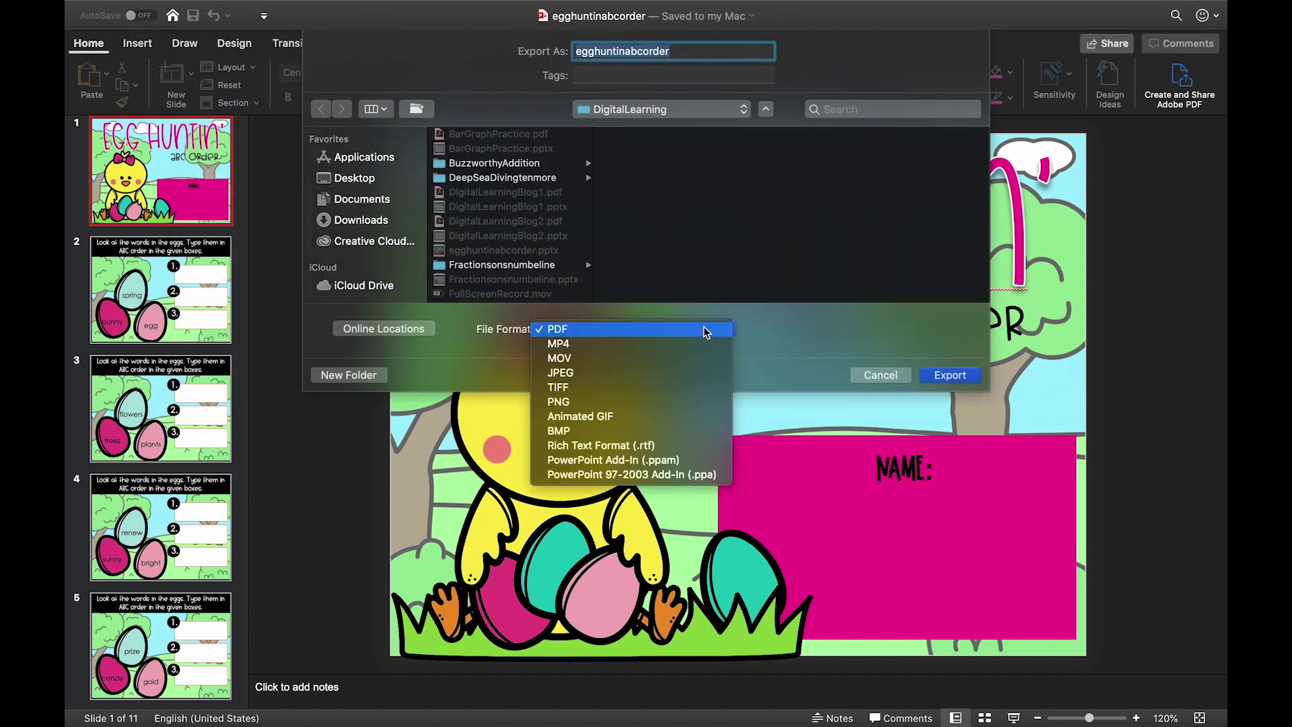
{"action": "left_click", "coordinate": [652, 401]}
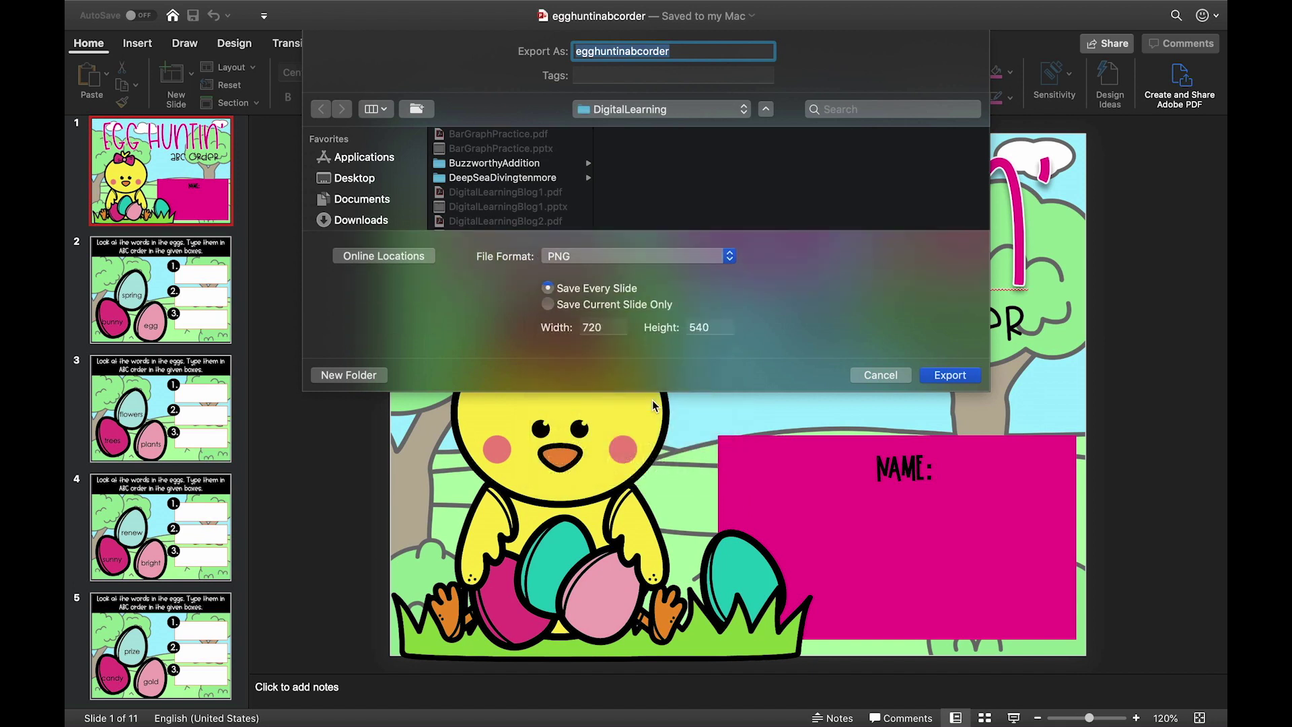
{"action": "left_click", "coordinate": [553, 292]}
{"action": "left_click", "coordinate": [950, 375]}
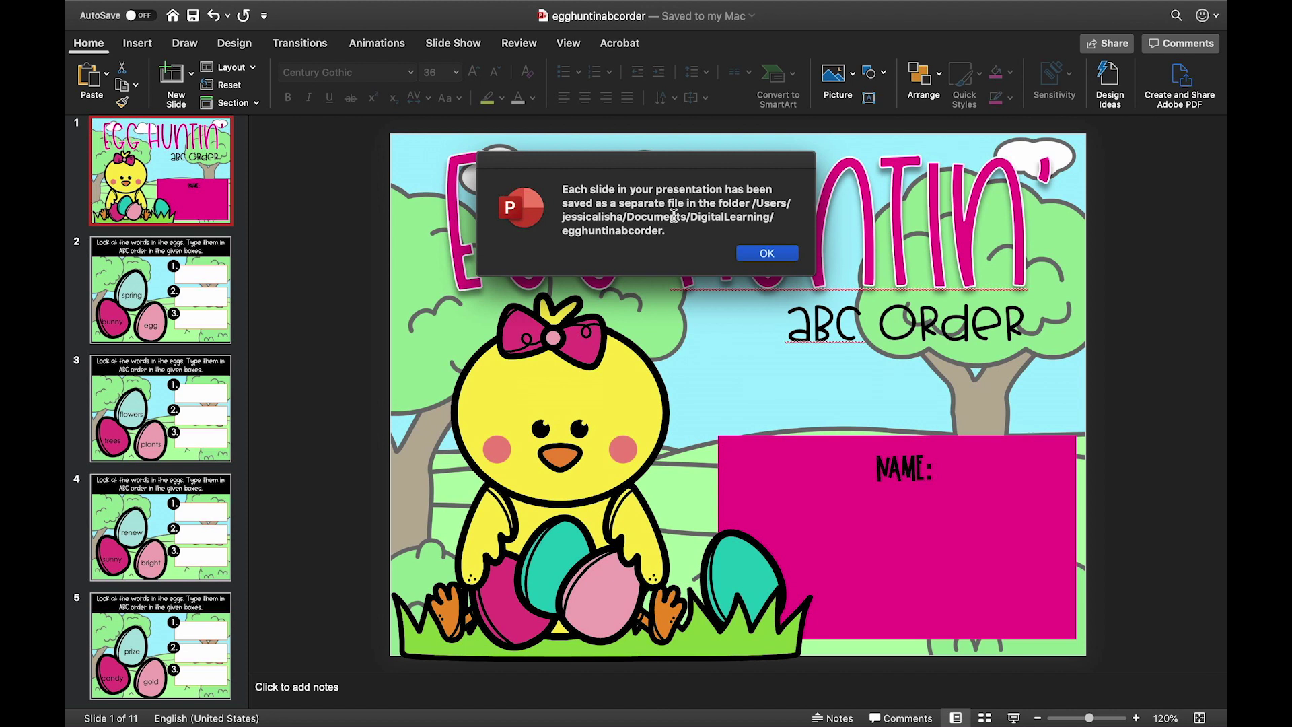
{"action": "left_click", "coordinate": [752, 257]}
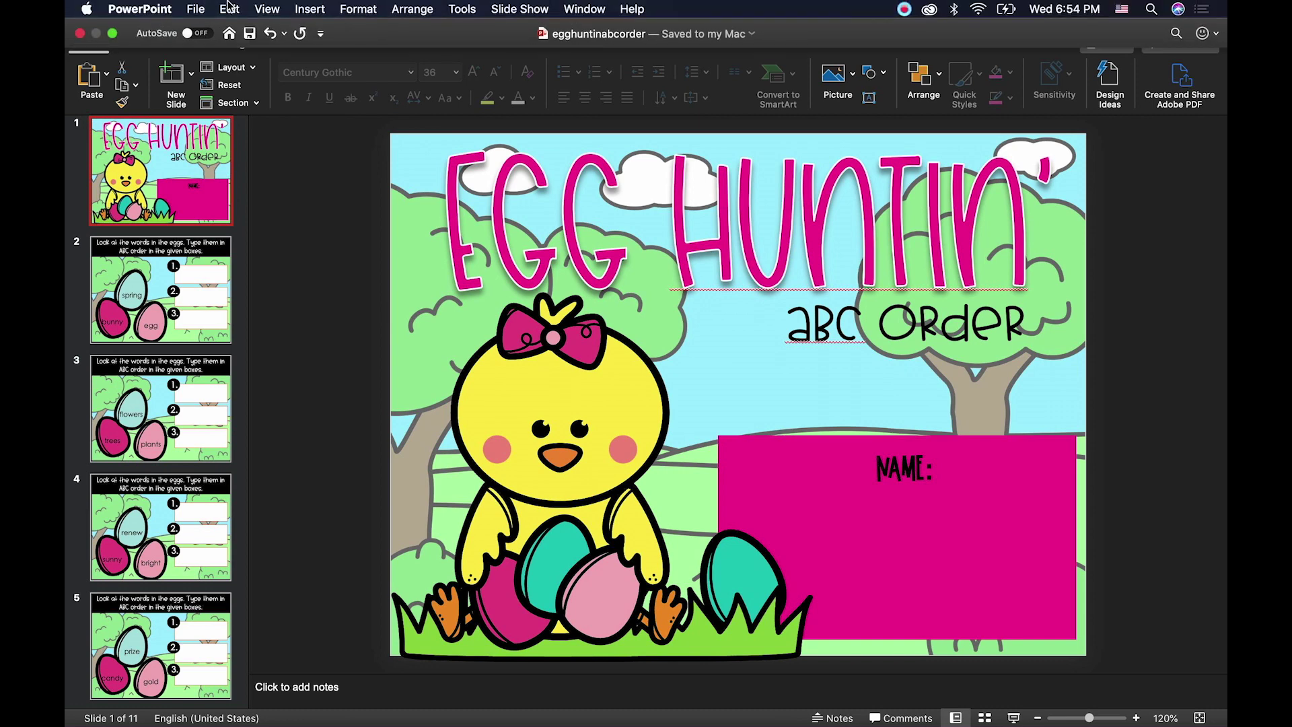
{"action": "left_click", "coordinate": [197, 9]}
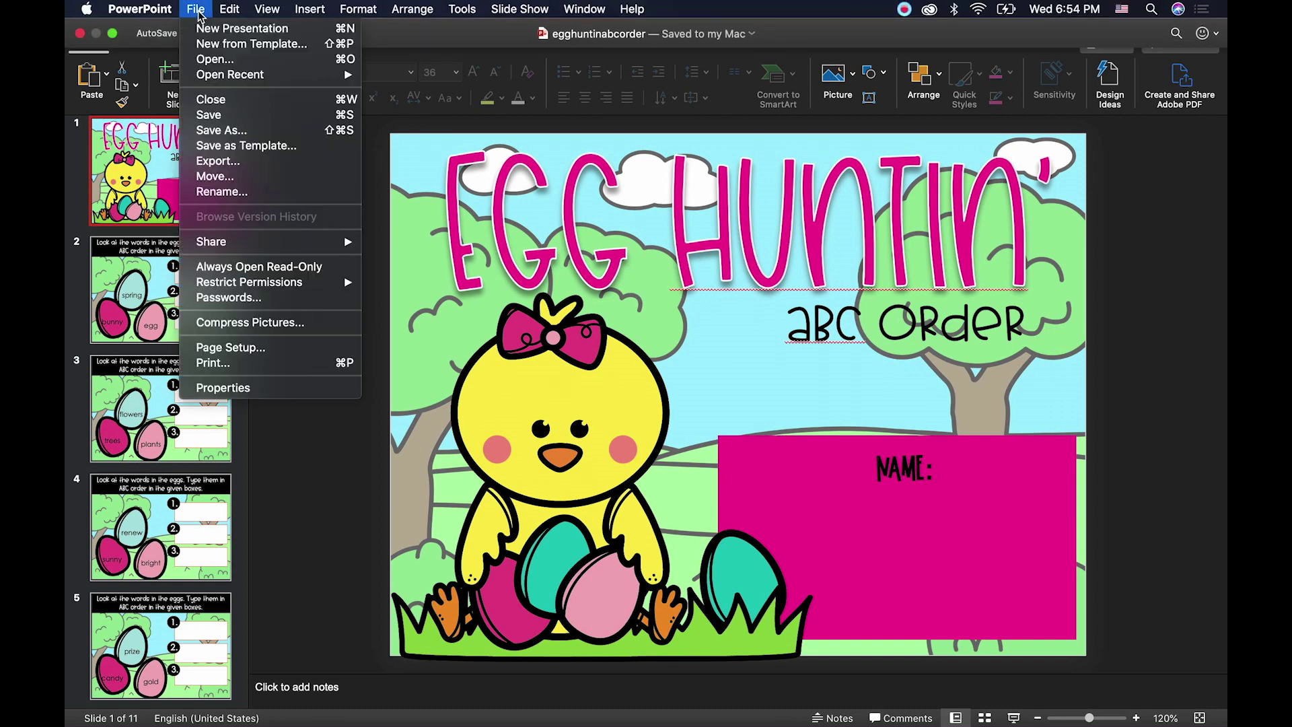
{"action": "left_click", "coordinate": [212, 130]}
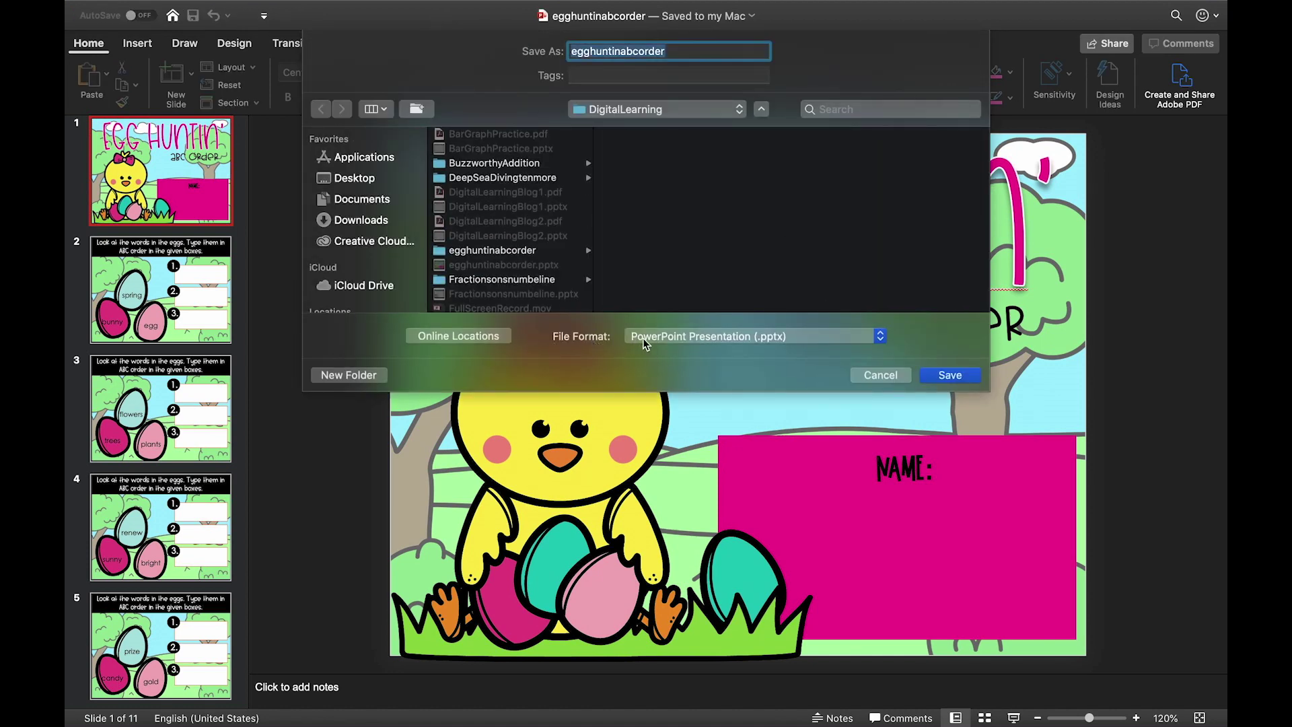
{"action": "left_click", "coordinate": [880, 336]}
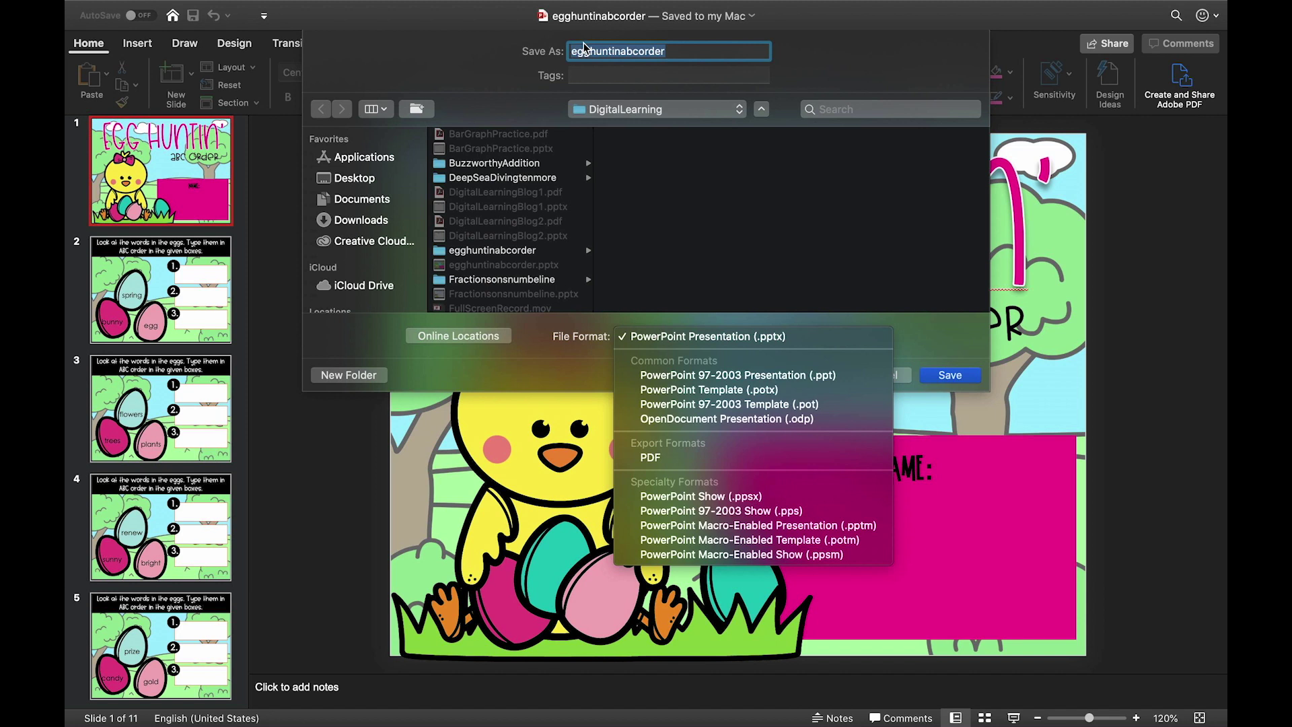
{"action": "left_click", "coordinate": [949, 375]}
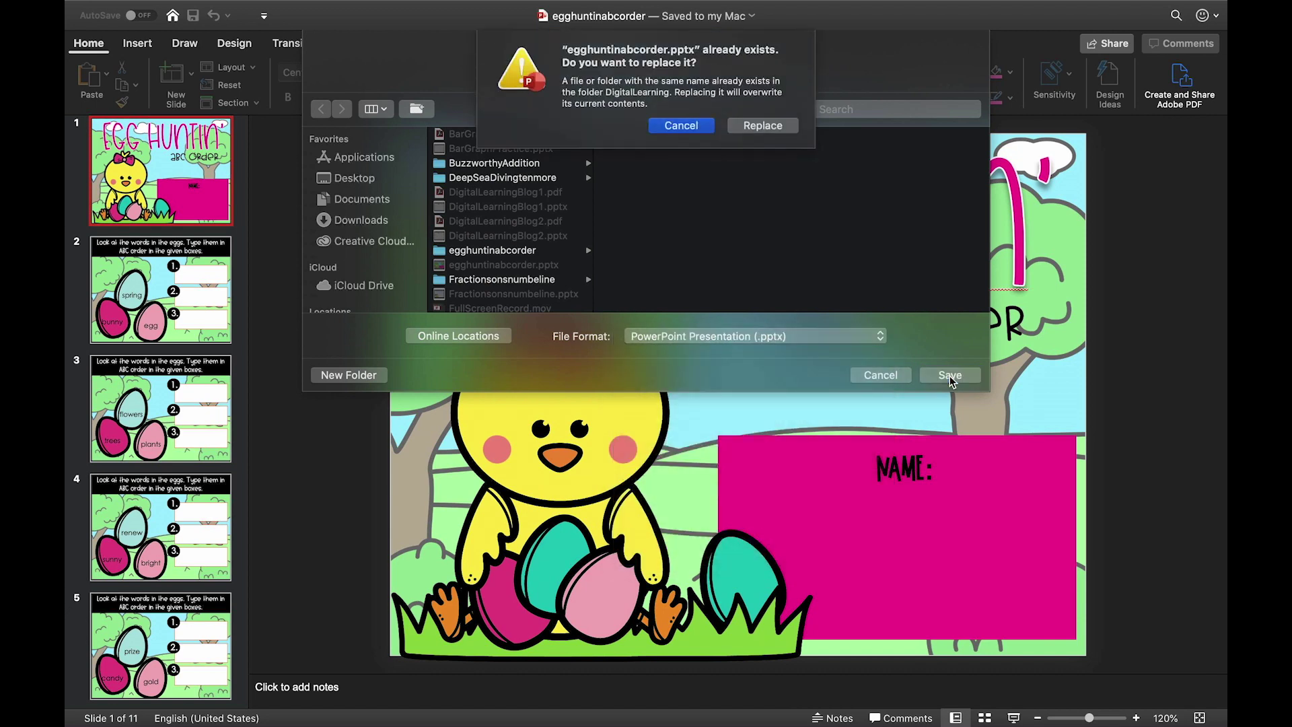
{"action": "left_click", "coordinate": [693, 129]}
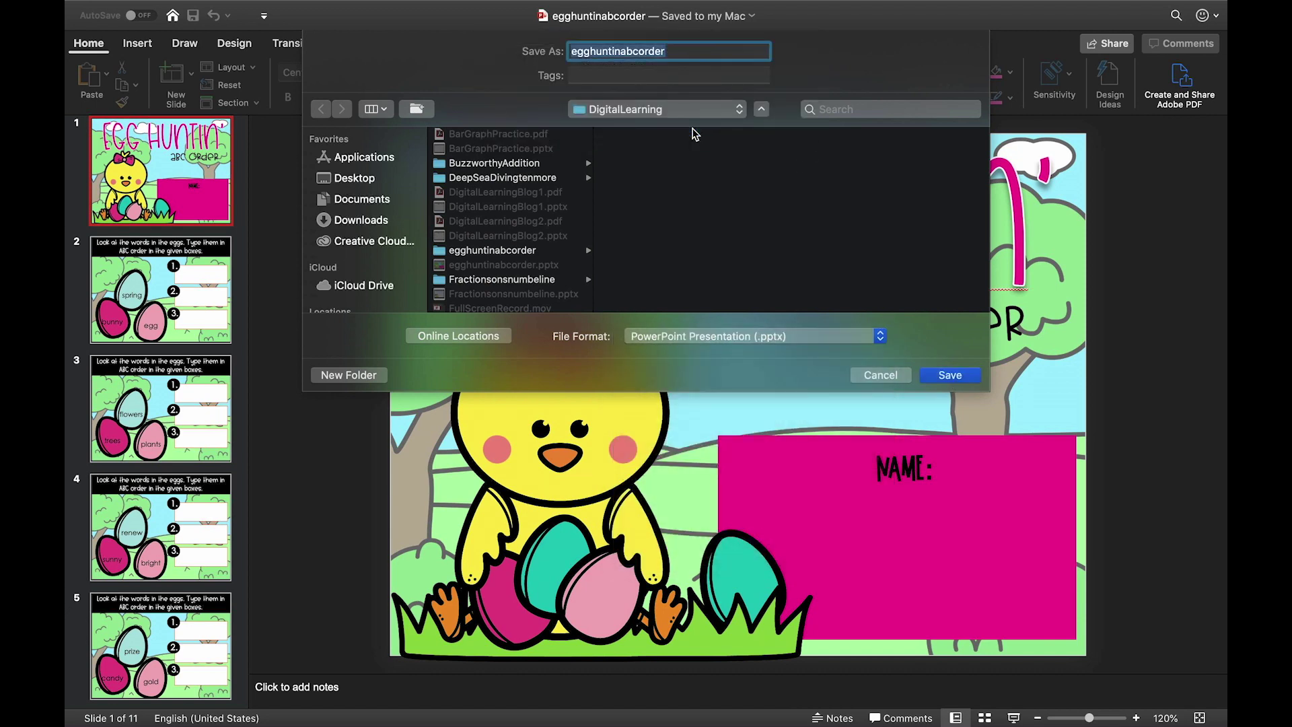
{"action": "left_click", "coordinate": [888, 377]}
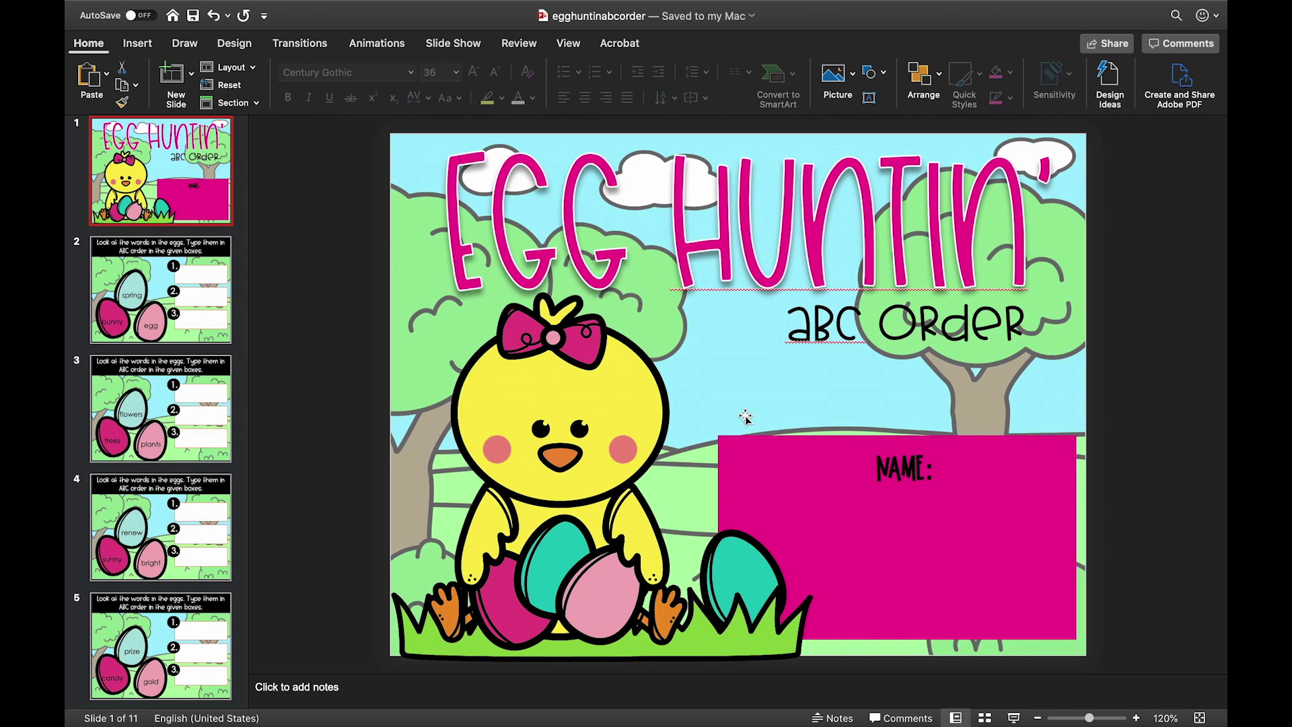
{"action": "left_click", "coordinate": [904, 9]}
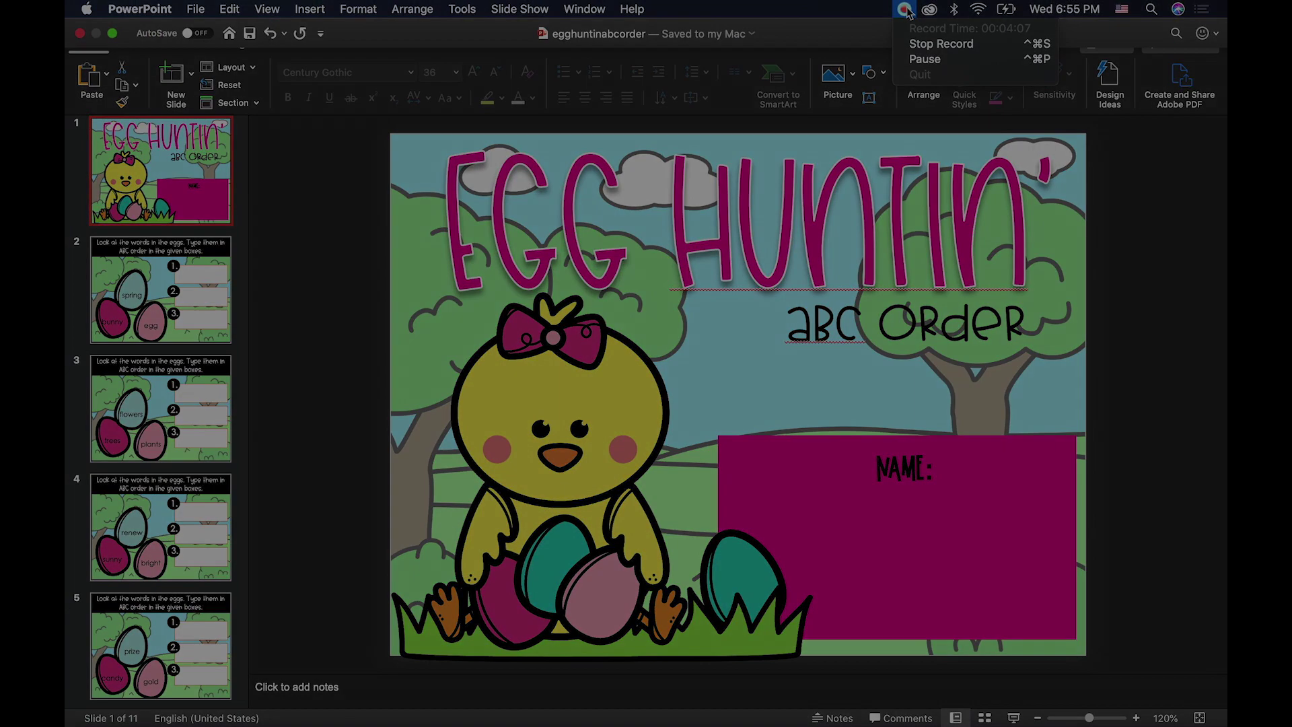